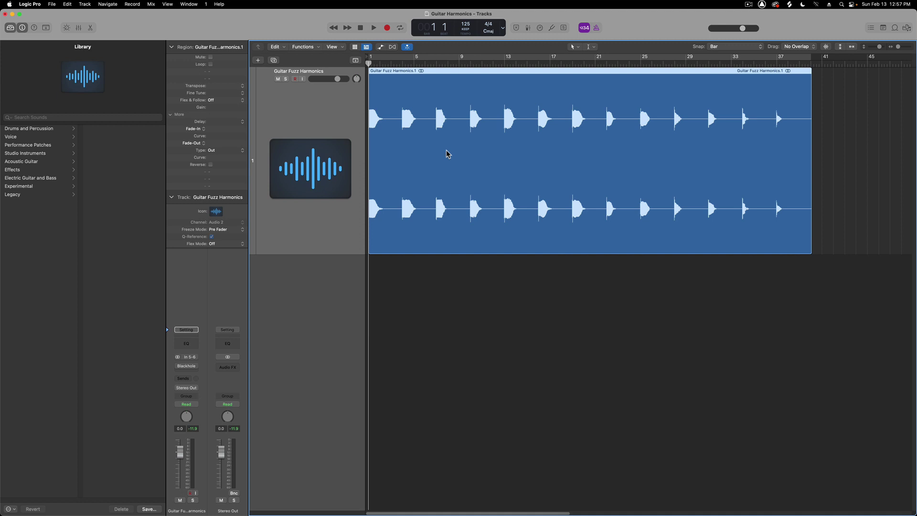
Step: Play back the guitar harmonics recording through bar 37 and return the playhead to the start
{"action": "key", "text": "space"}
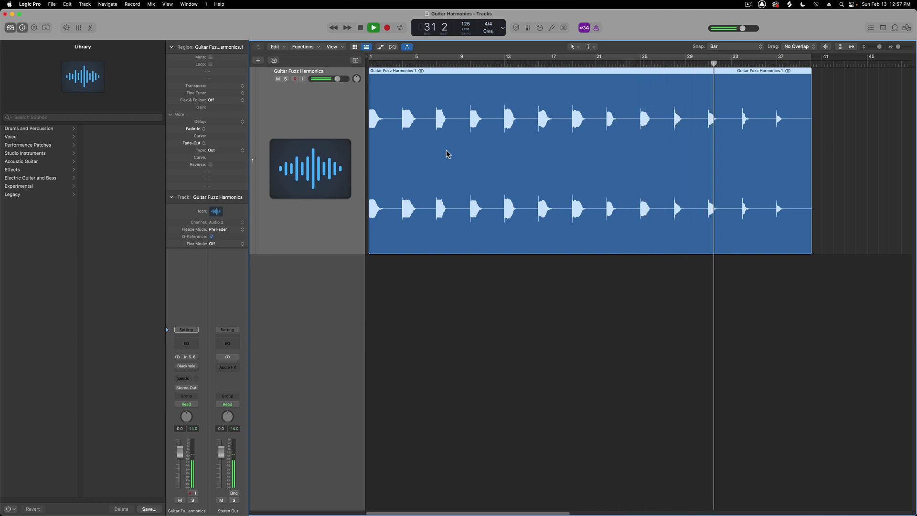
{"action": "key", "text": "space"}
{"action": "key", "text": "space"}
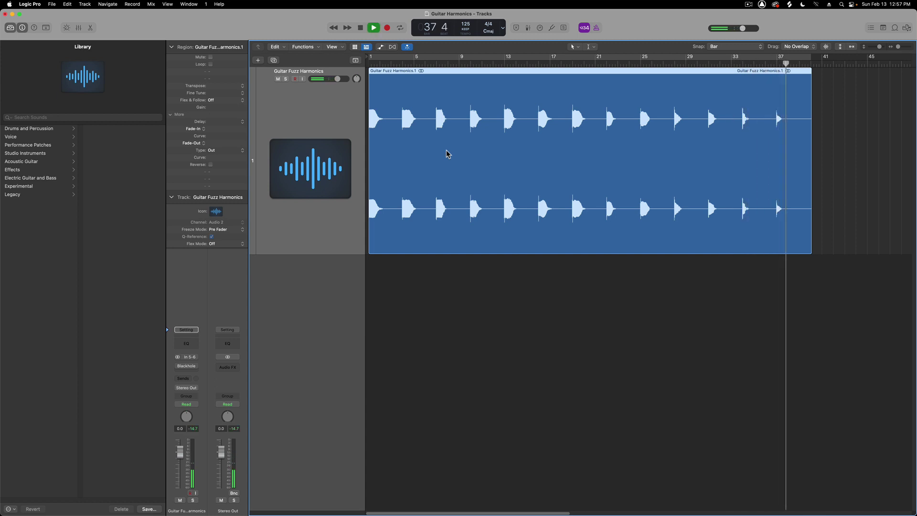
{"action": "key", "text": "space"}
{"action": "key", "text": "Return"}
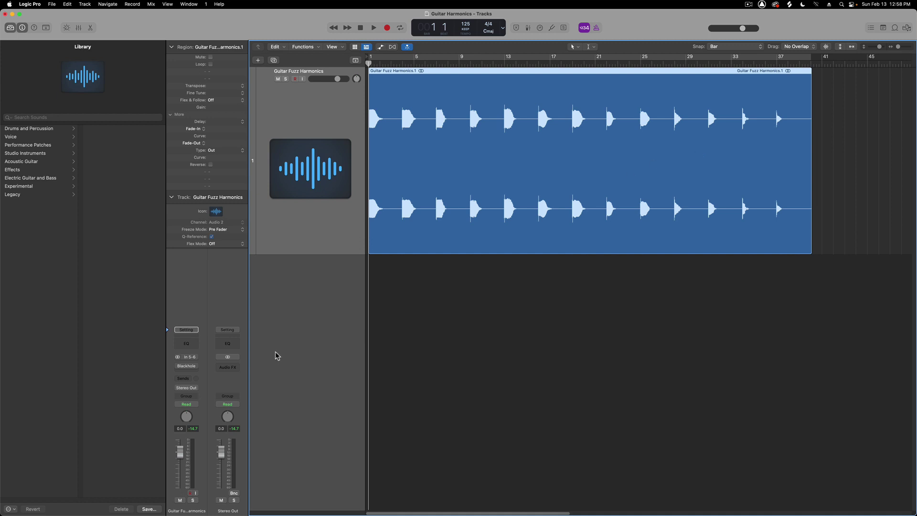
Step: Open the track's Blackhole plug-in, move its window below the audio region and hide the window's header
{"action": "mouse_move", "coordinate": [188, 369]}
{"action": "left_click", "coordinate": [186, 367]}
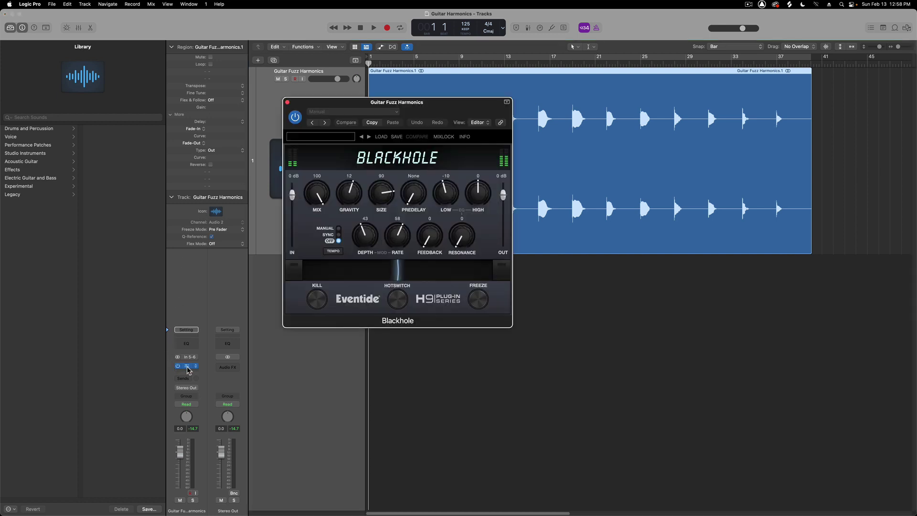
{"action": "left_click_drag", "start_coordinate": [422, 105], "coordinate": [526, 275]}
{"action": "double_click", "coordinate": [518, 254]}
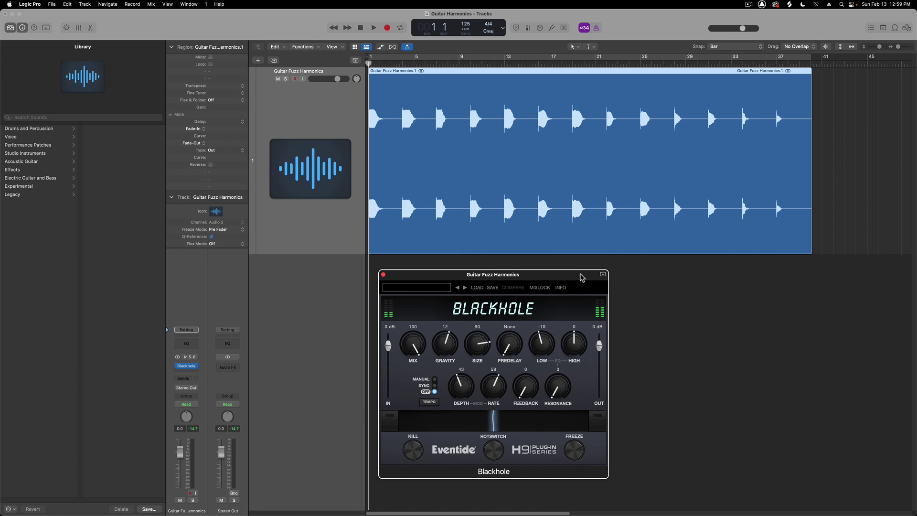
Step: Play the recording while watching Blackhole, skip ahead to bar 31, and stop playback near the region's end
{"action": "key", "text": "space"}
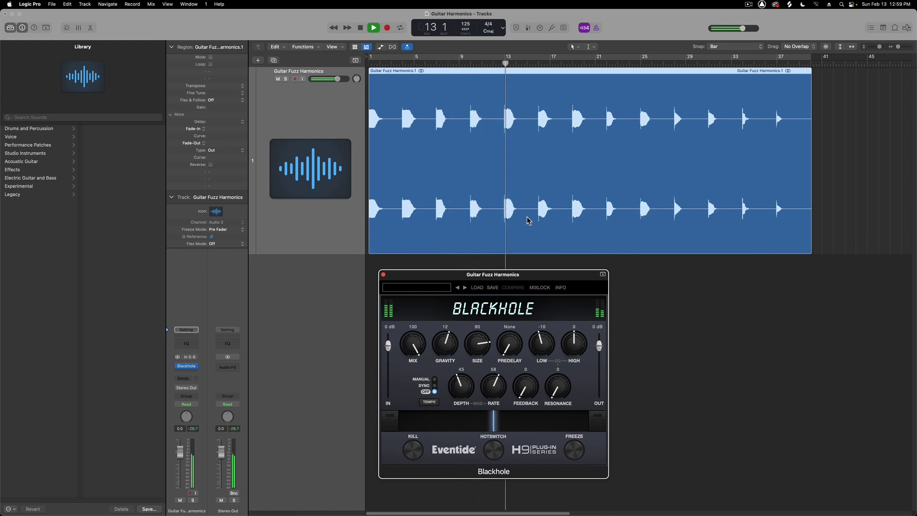
{"action": "key", "text": "space"}
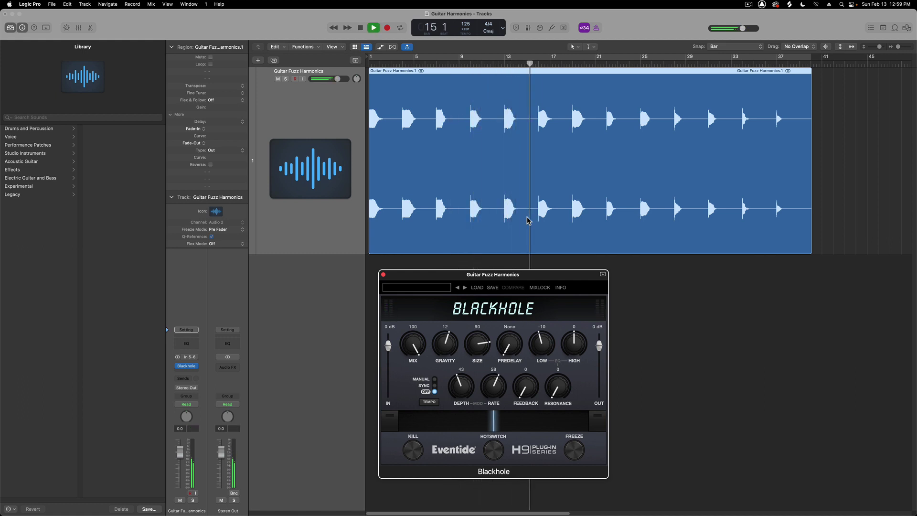
{"action": "key", "text": "space"}
{"action": "left_click", "coordinate": [709, 67]}
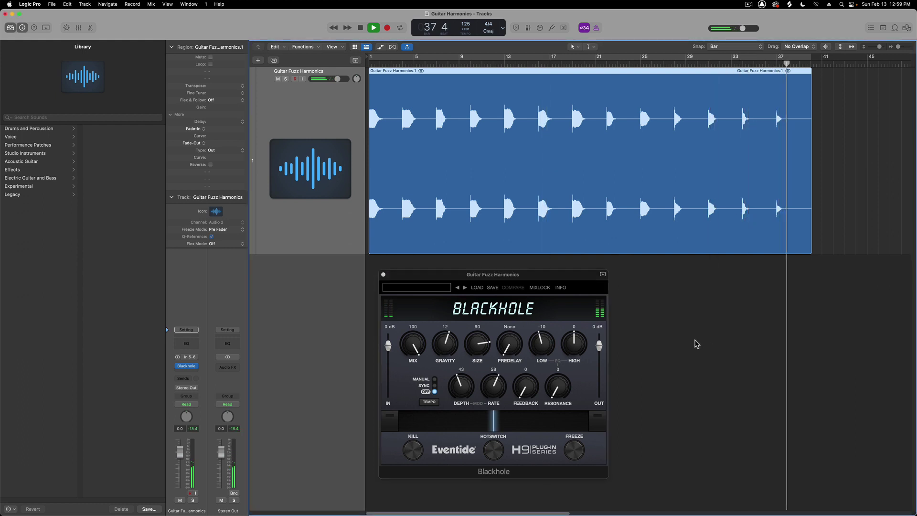
{"action": "key", "text": "space"}
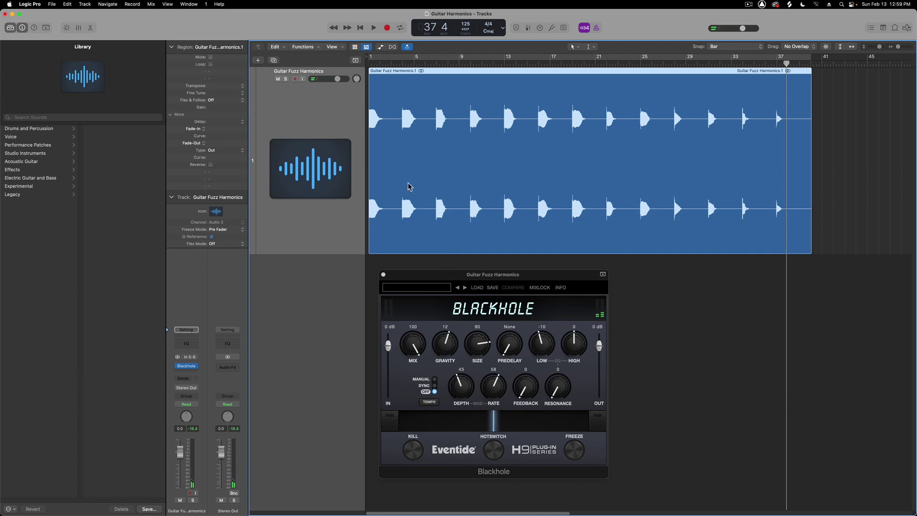
Step: Place the playhead at bar 4, at the start of the second note, and close the Blackhole window
{"action": "left_click", "coordinate": [404, 64]}
{"action": "left_click_drag", "start_coordinate": [404, 63], "coordinate": [401, 102]}
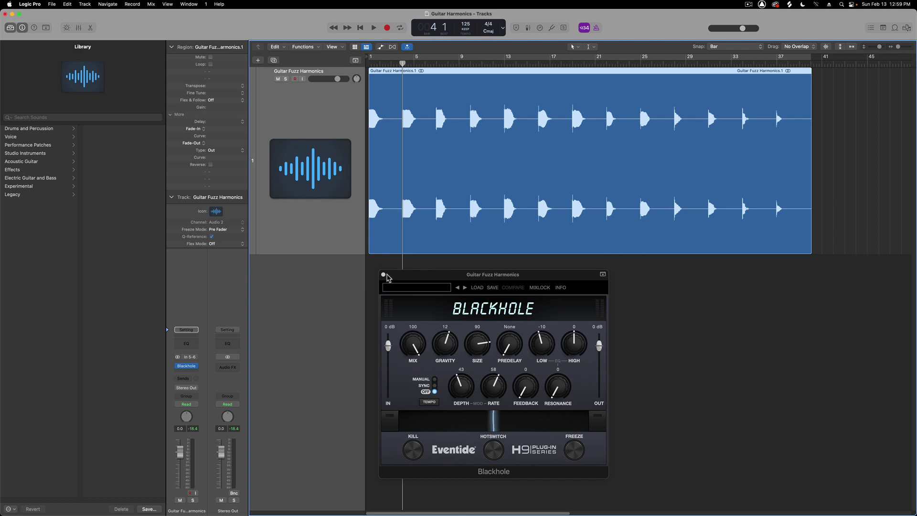
{"action": "left_click", "coordinate": [383, 275]}
{"action": "left_click", "coordinate": [454, 320]}
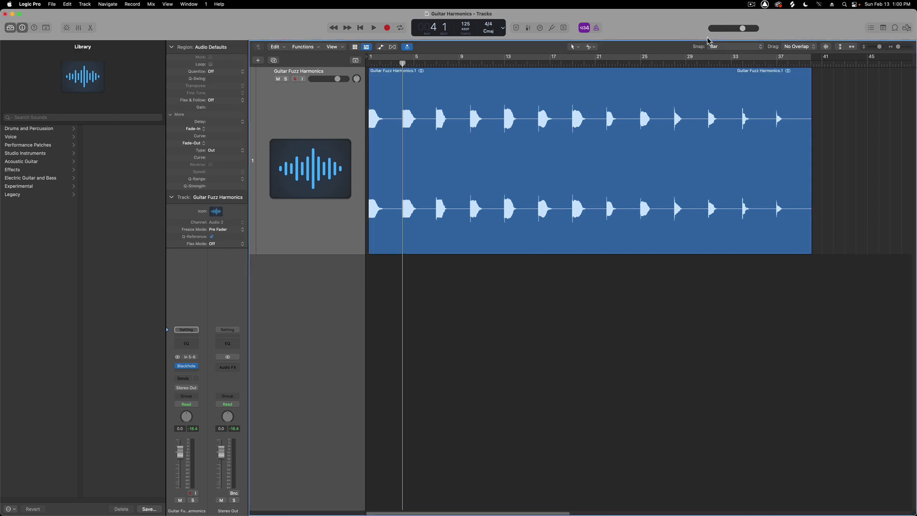
Step: Keep the snap value at Bar and assign the Scissors Tool as the secondary tool
{"action": "left_click", "coordinate": [738, 46]}
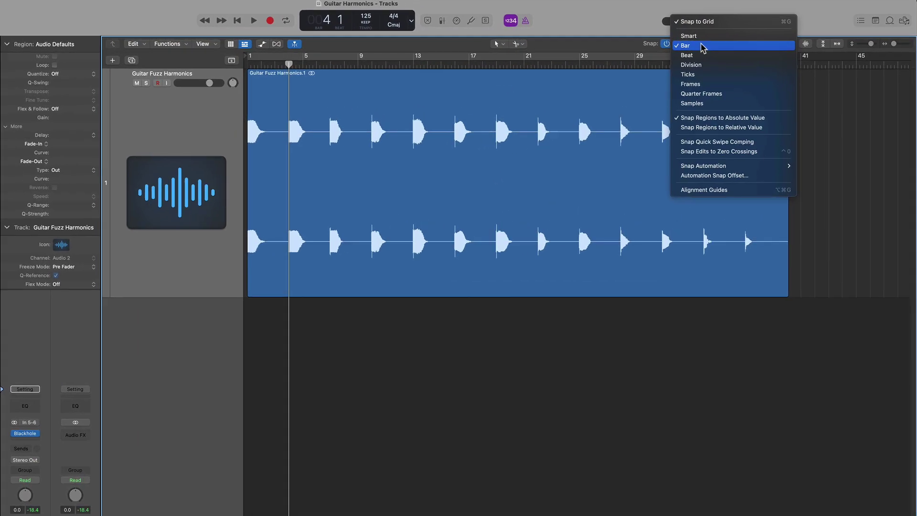
{"action": "left_click", "coordinate": [620, 25]}
{"action": "left_click", "coordinate": [517, 44]}
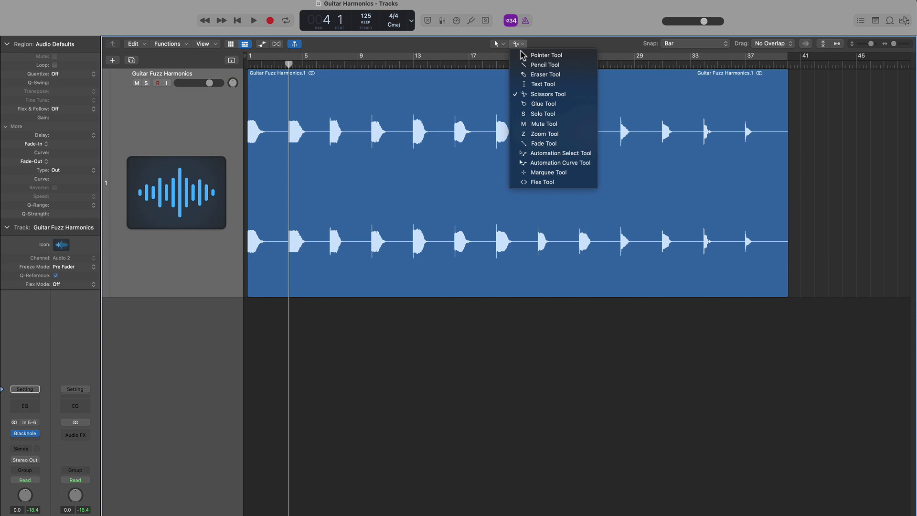
{"action": "left_click", "coordinate": [552, 95]}
Step: Split the whole audio region into equal three-bar slices with the Scissors tool, starting with a cut at bar 4
{"action": "key", "text": "super+Right"}
{"action": "key", "text": "super+Right"}
{"action": "key", "text": "super+Right"}
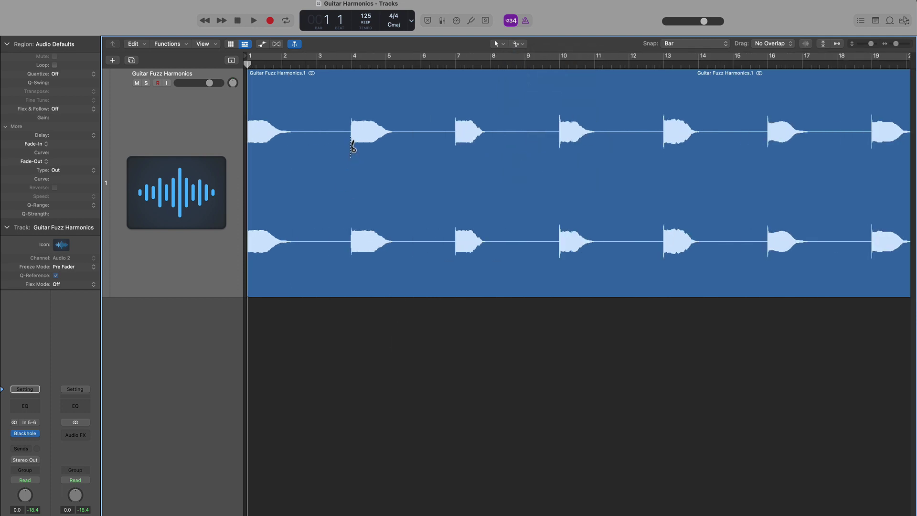
{"action": "left_click", "coordinate": [353, 93], "text": "alt"}
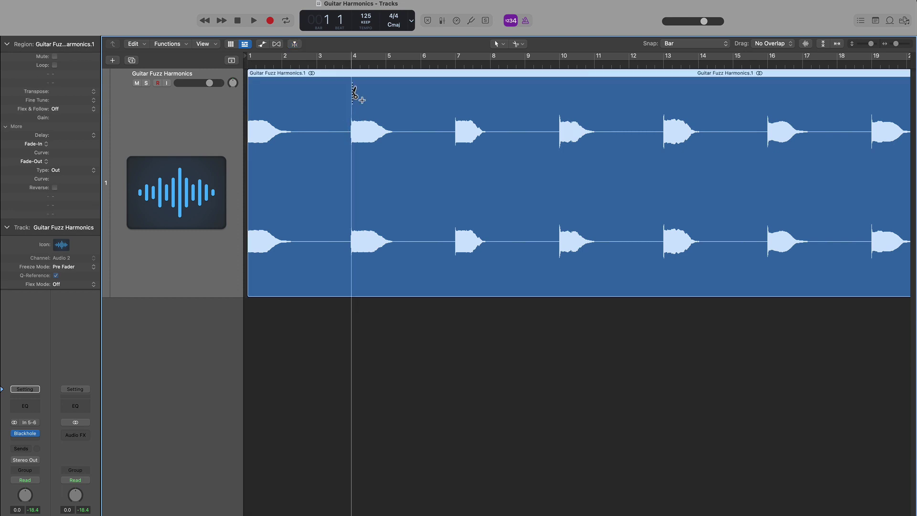
{"action": "left_click", "coordinate": [301, 342]}
{"action": "left_click", "coordinate": [297, 271]}
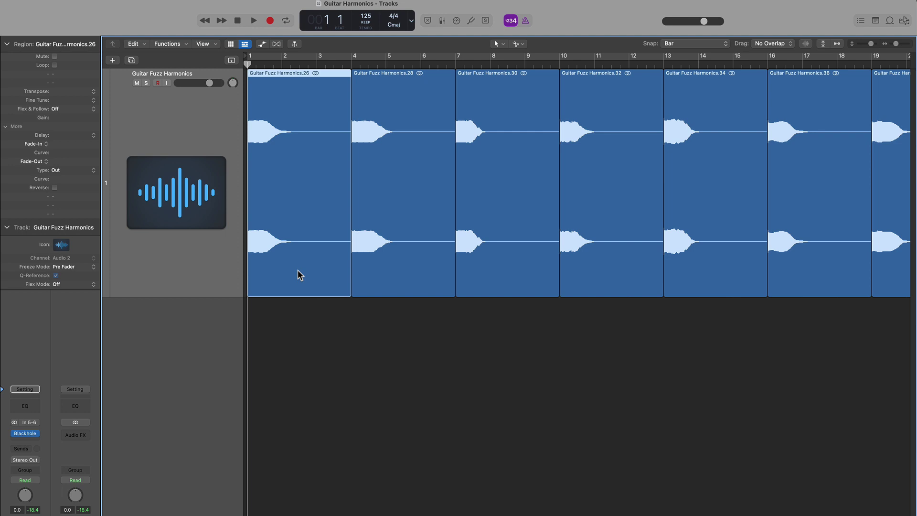
Step: Check the sliced regions along the track and delete the short leftover region at bar 40
{"action": "left_click", "coordinate": [385, 103]}
{"action": "left_click", "coordinate": [535, 130]}
{"action": "left_click", "coordinate": [597, 139]}
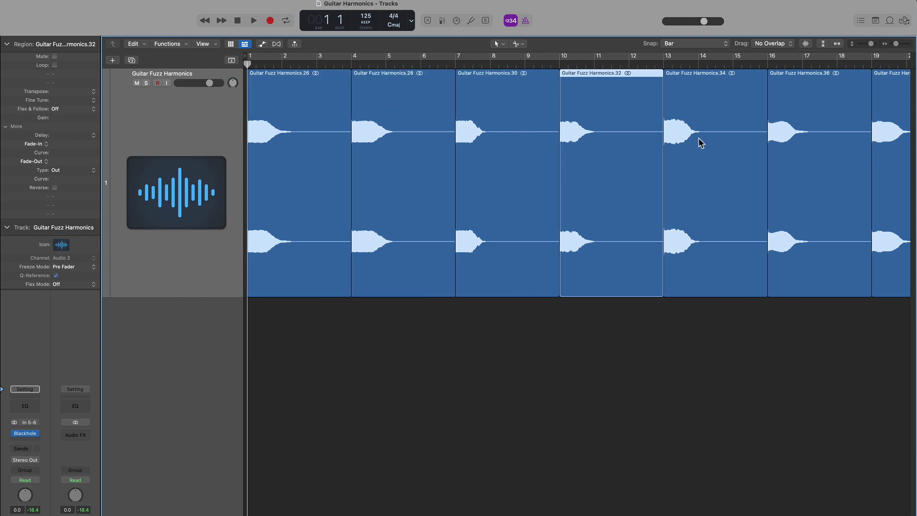
{"action": "left_click", "coordinate": [701, 141]}
{"action": "left_click", "coordinate": [806, 146]}
{"action": "scroll", "coordinate": [638, 149], "scroll_direction": "right", "scroll_amount": 10}
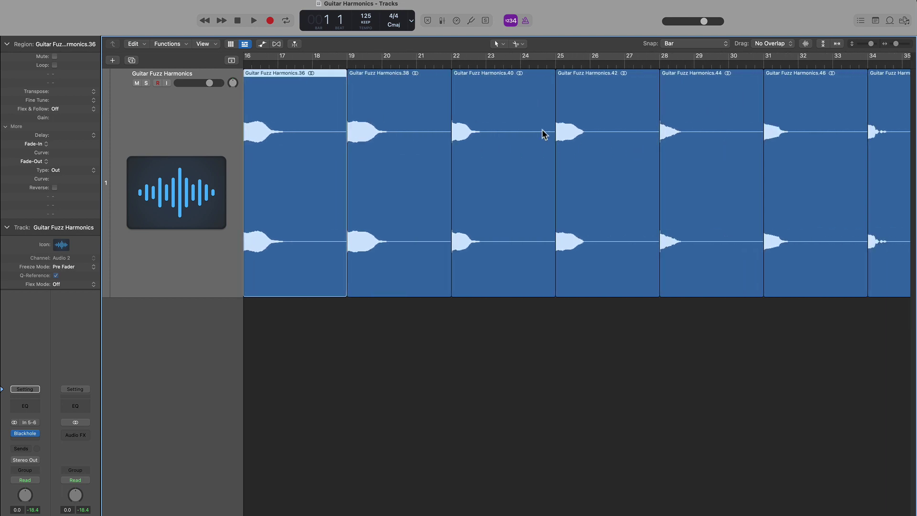
{"action": "scroll", "coordinate": [531, 106], "scroll_direction": "right", "scroll_amount": 10}
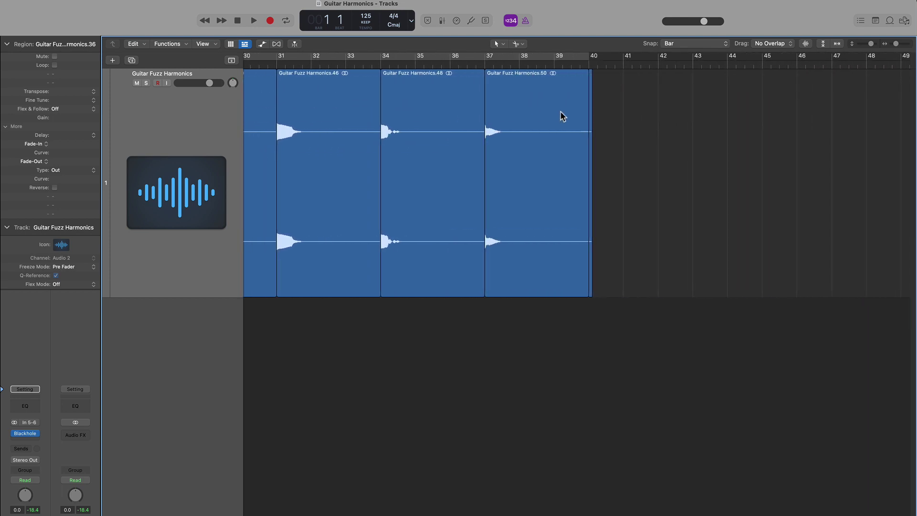
{"action": "key", "text": "Return"}
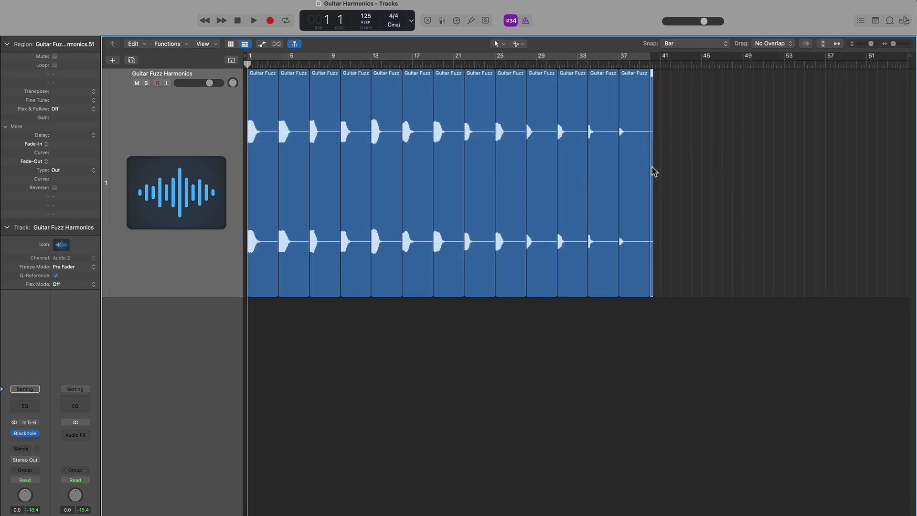
{"action": "key", "text": "Delete"}
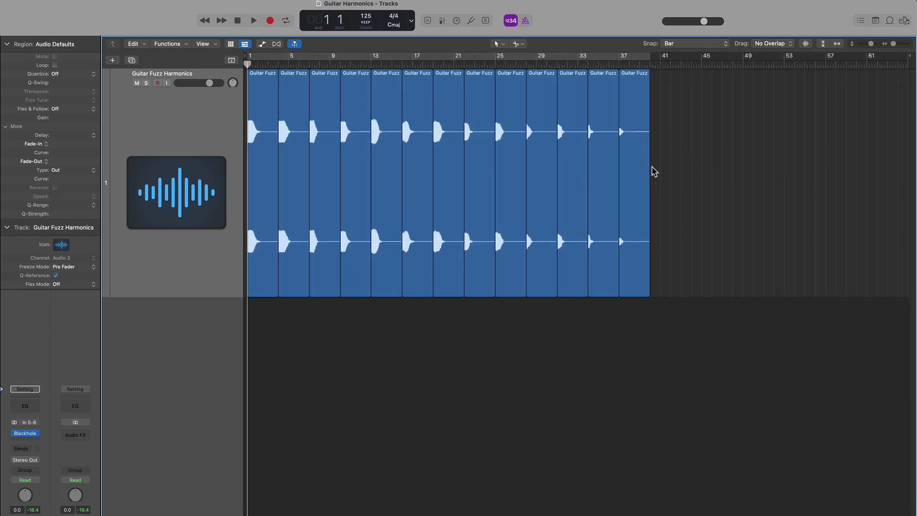
Step: Select all the sliced regions on the track and set the project tempo to 60
{"action": "left_click", "coordinate": [195, 134]}
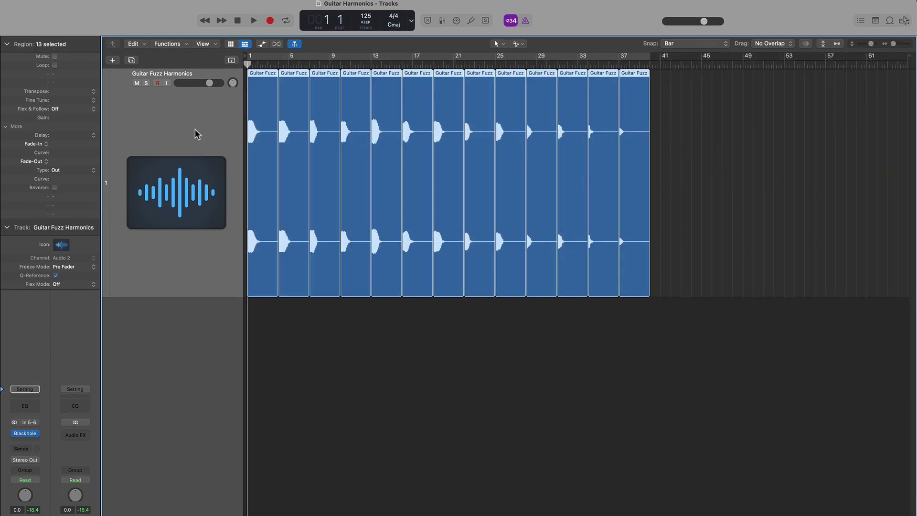
{"action": "double_click", "coordinate": [366, 19]}
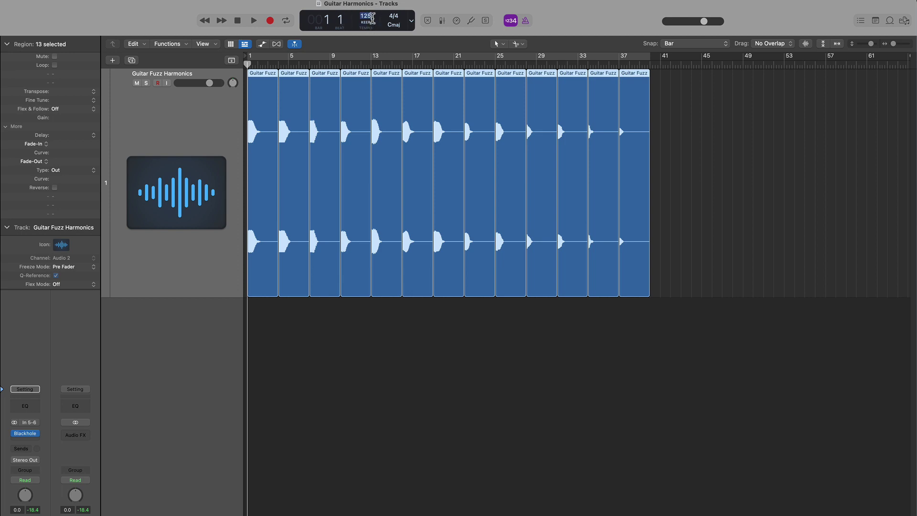
{"action": "type", "text": "60"}
{"action": "left_click", "coordinate": [306, 350]}
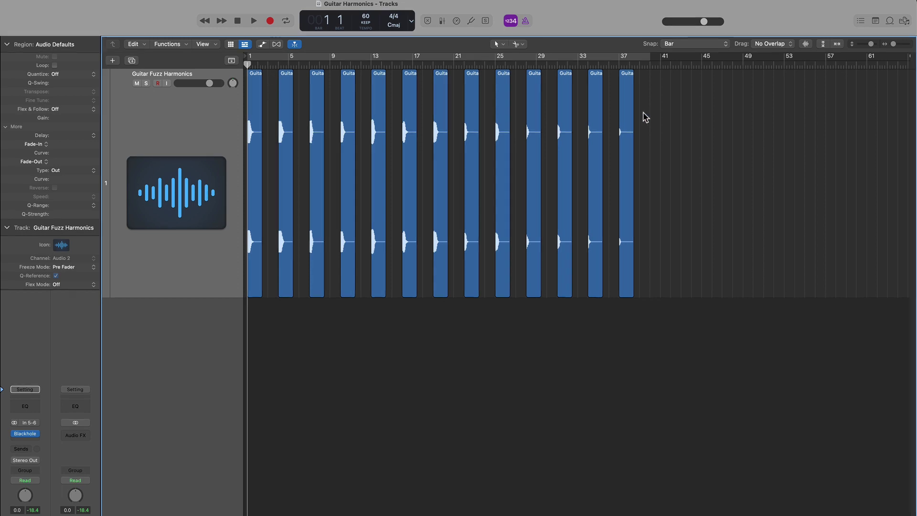
Step: Select all the slices and give them a fade-out of 500 and a fade-in of 2
{"action": "left_click", "coordinate": [176, 121]}
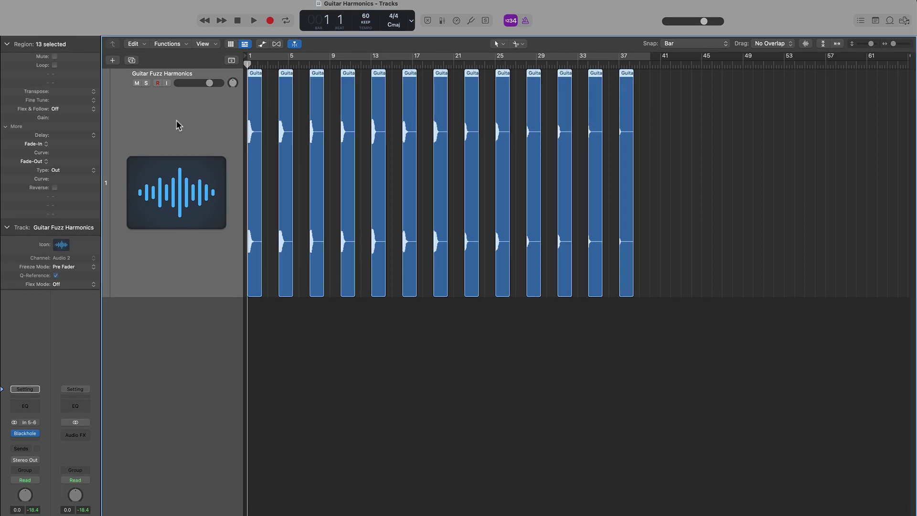
{"action": "double_click", "coordinate": [62, 161]}
{"action": "type", "text": "500"}
{"action": "key", "text": "Return"}
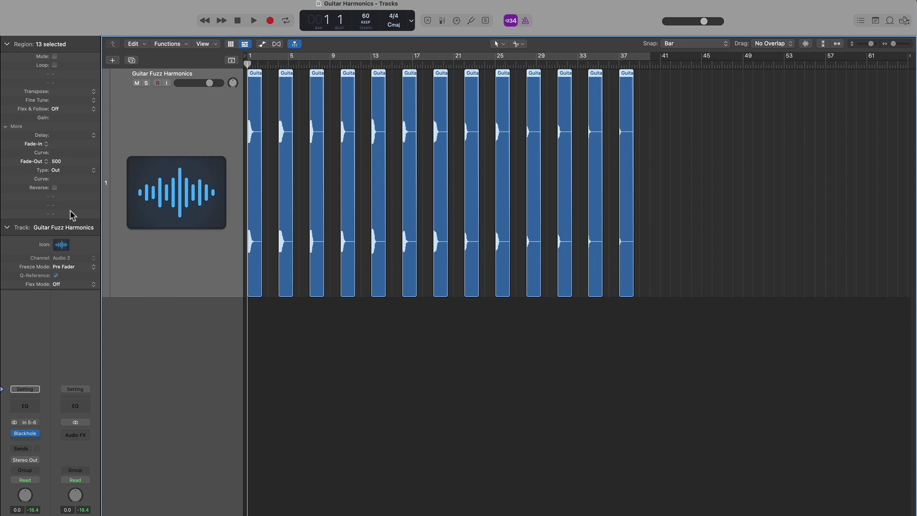
{"action": "double_click", "coordinate": [64, 142]}
{"action": "type", "text": "2"}
{"action": "key", "text": "Return"}
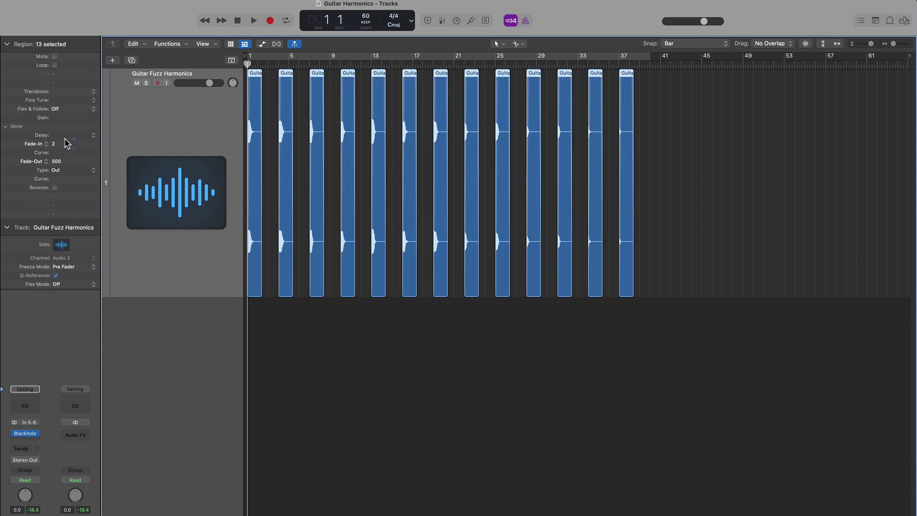
Step: Inspect the fades on the slices up close and play the first slice with its reverb tail
{"action": "left_click", "coordinate": [350, 343]}
{"action": "key", "text": "super+Right"}
{"action": "key", "text": "super+Right"}
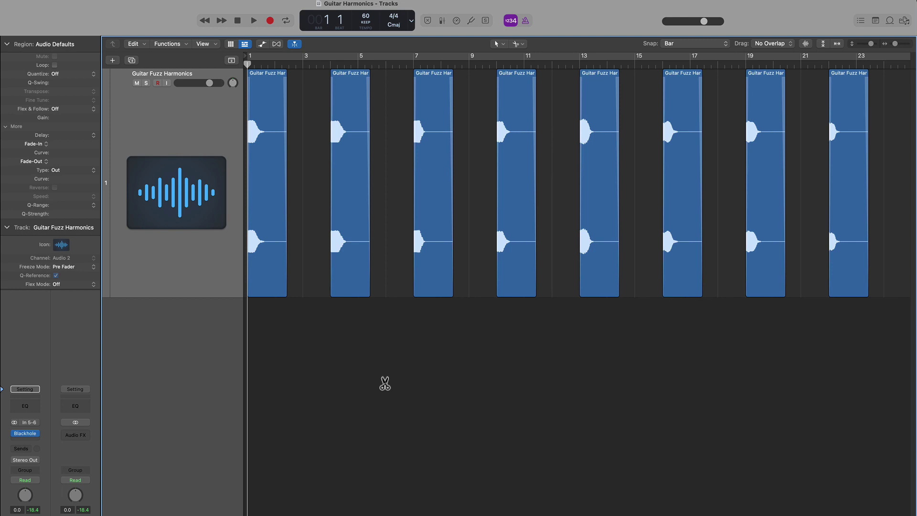
{"action": "key", "text": "super+Right"}
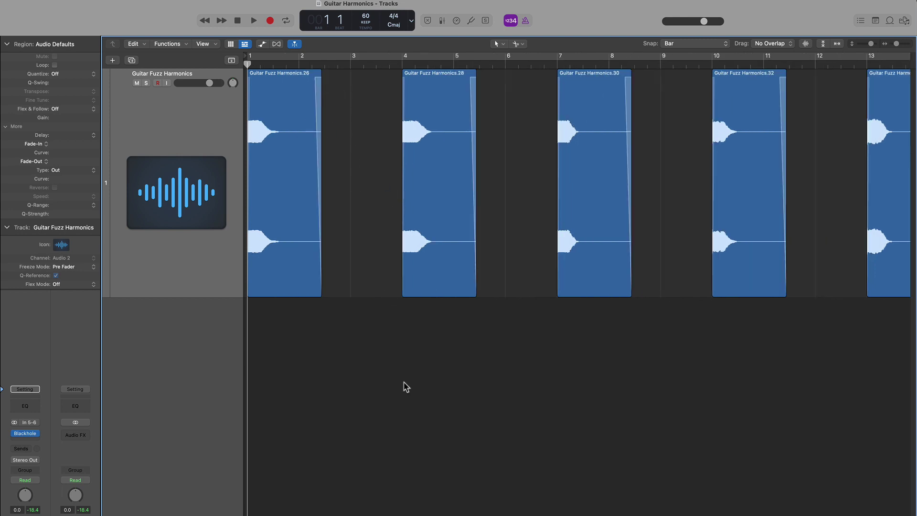
{"action": "key", "text": "space"}
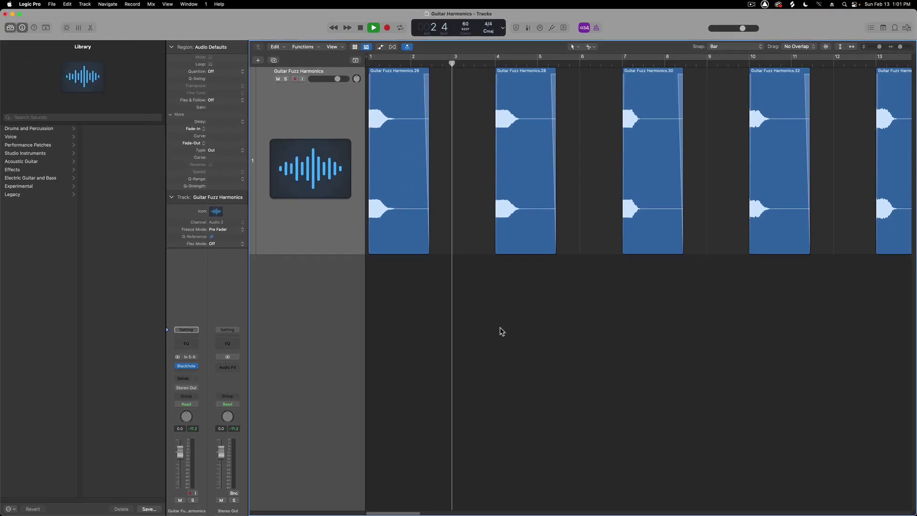
{"action": "key", "text": "space"}
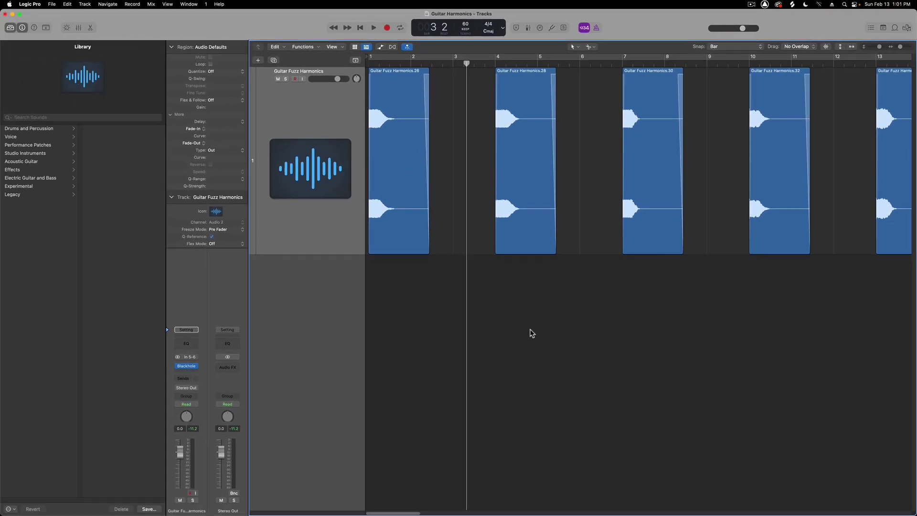
Step: Copy the last slice, at bar 37, to bar 50 on the same track
{"action": "key", "text": "super+Left"}
{"action": "key", "text": "super+Left"}
{"action": "key", "text": "super+Left"}
{"action": "key", "text": "super+Left"}
{"action": "key", "text": "super+Left"}
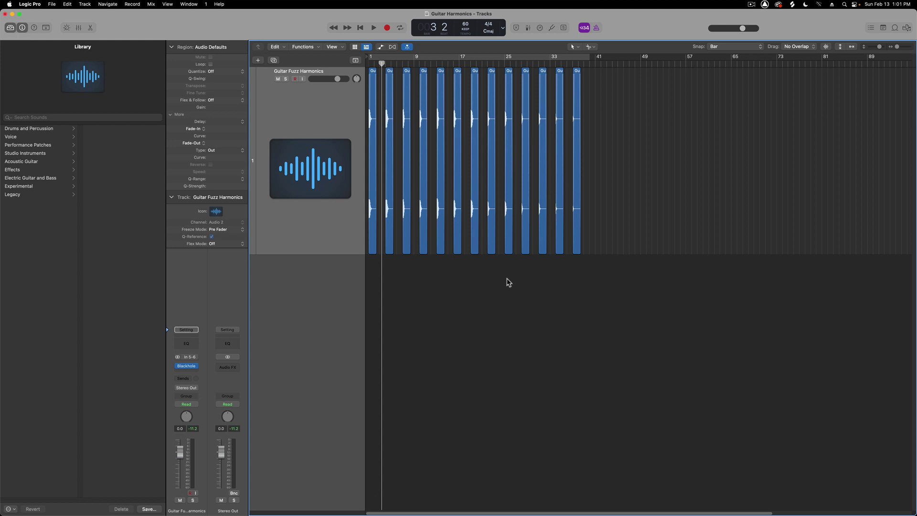
{"action": "left_click", "coordinate": [310, 122]}
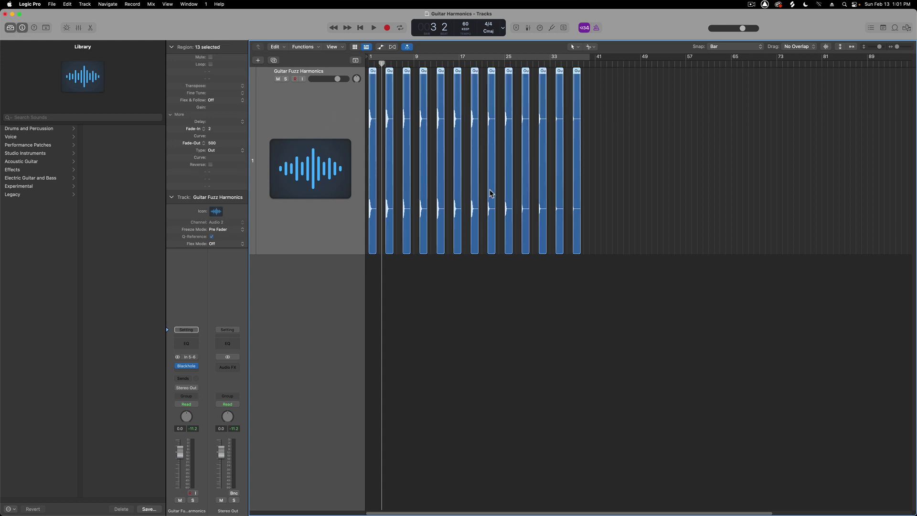
{"action": "left_click", "coordinate": [705, 190]}
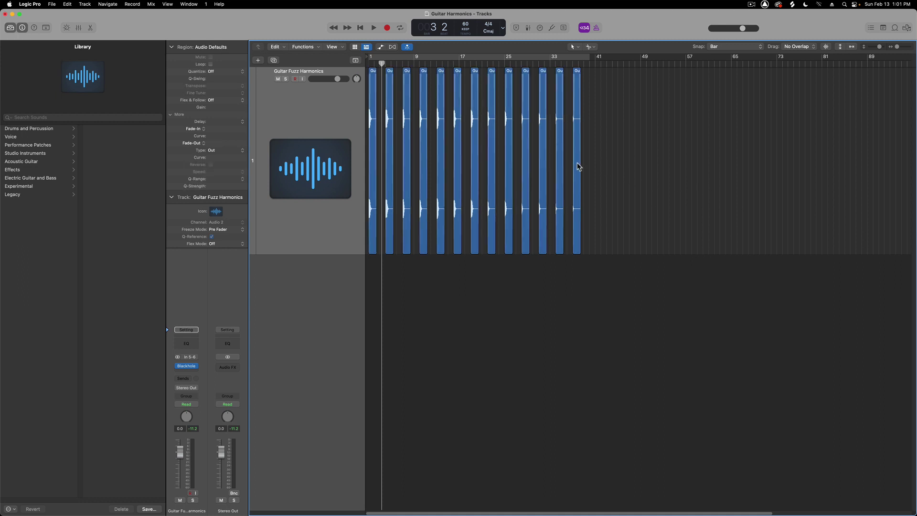
{"action": "left_click_drag", "start_coordinate": [577, 166], "coordinate": [653, 164]}
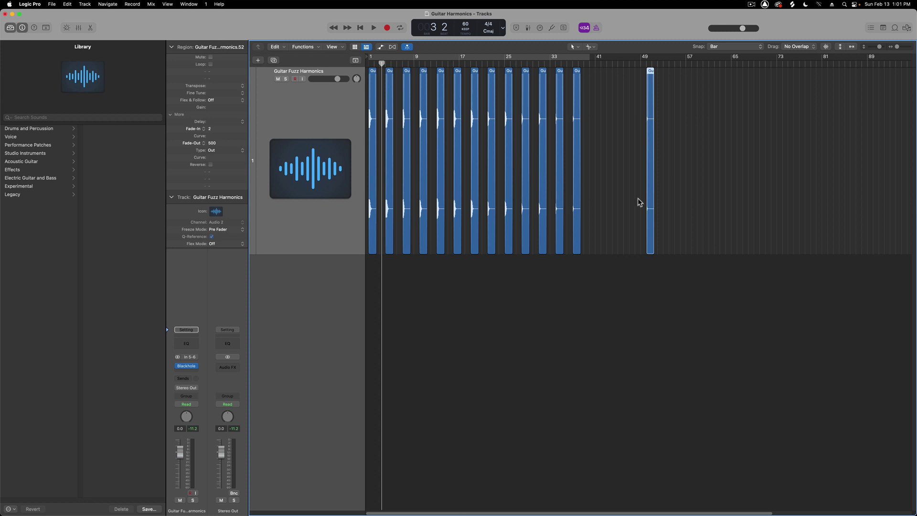
Step: Bounce all the track's regions in place to a new track, muting the source, including the audio tail in the file and leaving normalizing off
{"action": "left_click", "coordinate": [317, 125]}
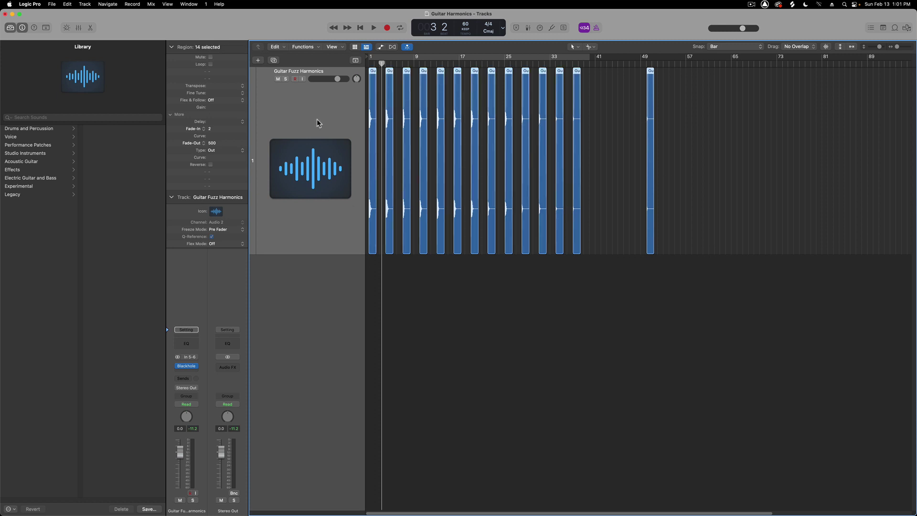
{"action": "key", "text": "ctrl+b"}
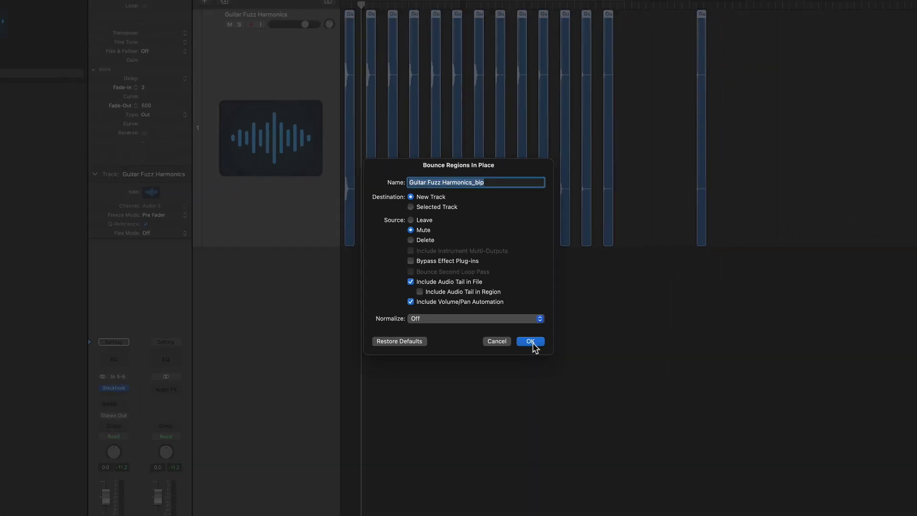
{"action": "left_click", "coordinate": [577, 377]}
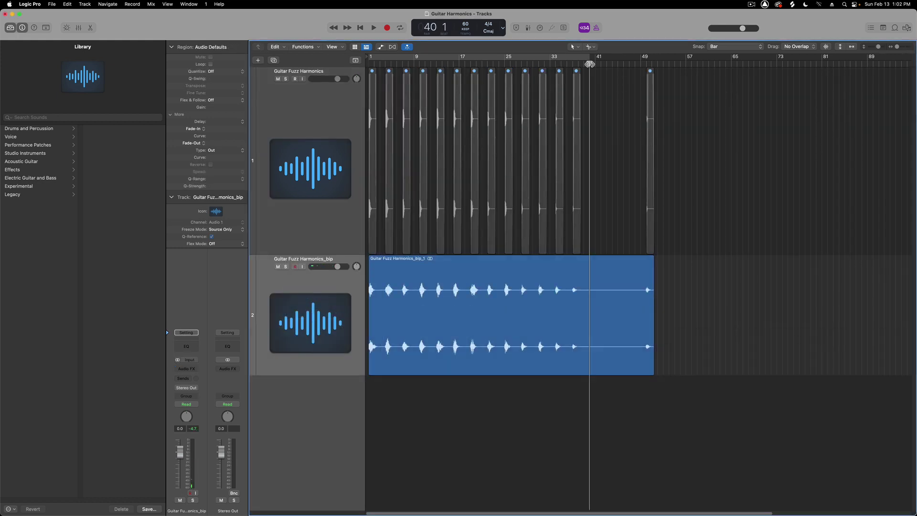
Step: Split the bounced region on the Guitar Fuzz Harmonics_bip track at bar 40
{"action": "key", "text": "super+Right"}
{"action": "key", "text": "super+Right"}
{"action": "key", "text": "super+Right"}
{"action": "key", "text": "super+Right"}
{"action": "key", "text": "super+Right"}
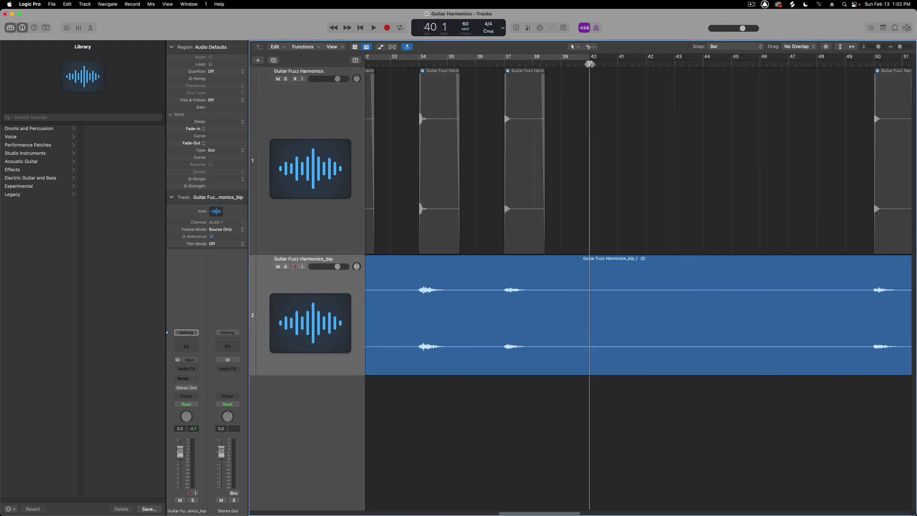
{"action": "mouse_move", "coordinate": [440, 63]}
{"action": "left_mouse_down"}
{"action": "mouse_move", "coordinate": [419, 66]}
{"action": "mouse_move", "coordinate": [503, 65]}
{"action": "mouse_move", "coordinate": [600, 156]}
{"action": "left_mouse_up"}
{"action": "left_click", "coordinate": [592, 288]}
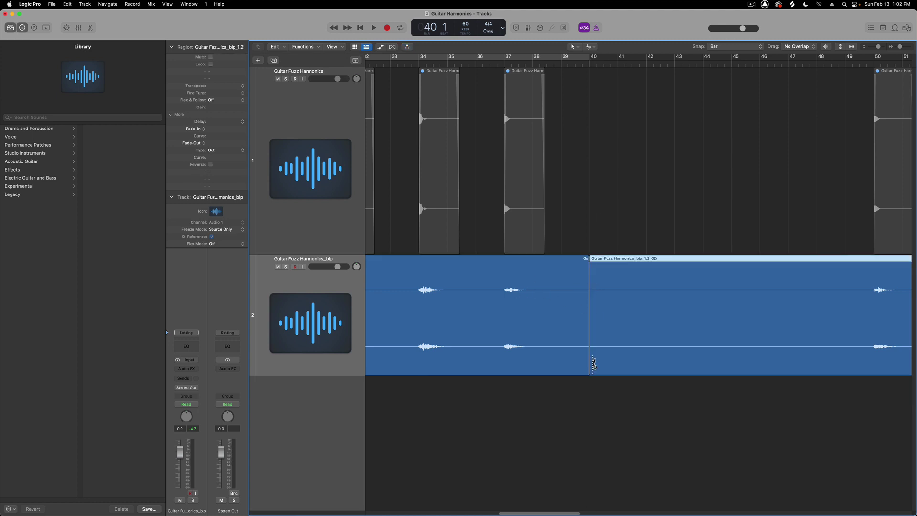
{"action": "left_click", "coordinate": [508, 274]}
{"action": "key", "text": "super+z"}
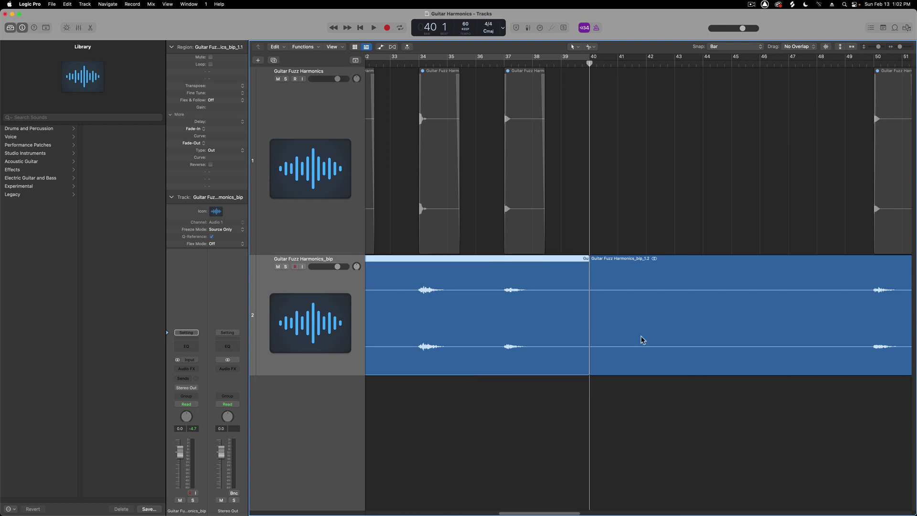
Step: Delete the bounced audio after bar 40, return to the project start and reduce the first track's height
{"action": "left_click", "coordinate": [643, 340]}
{"action": "key", "text": "Delete"}
{"action": "key", "text": "Return"}
{"action": "key", "text": "super+Left"}
{"action": "key", "text": "super+Left"}
{"action": "key", "text": "super+Left"}
{"action": "key", "text": "super+Left"}
{"action": "key", "text": "super+Left"}
{"action": "key", "text": "super+Left"}
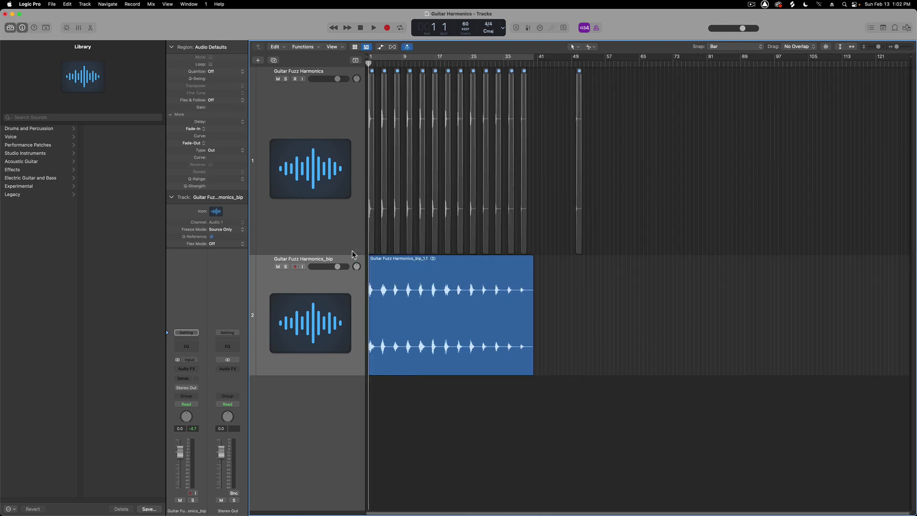
{"action": "left_click_drag", "start_coordinate": [353, 249], "coordinate": [352, 129]}
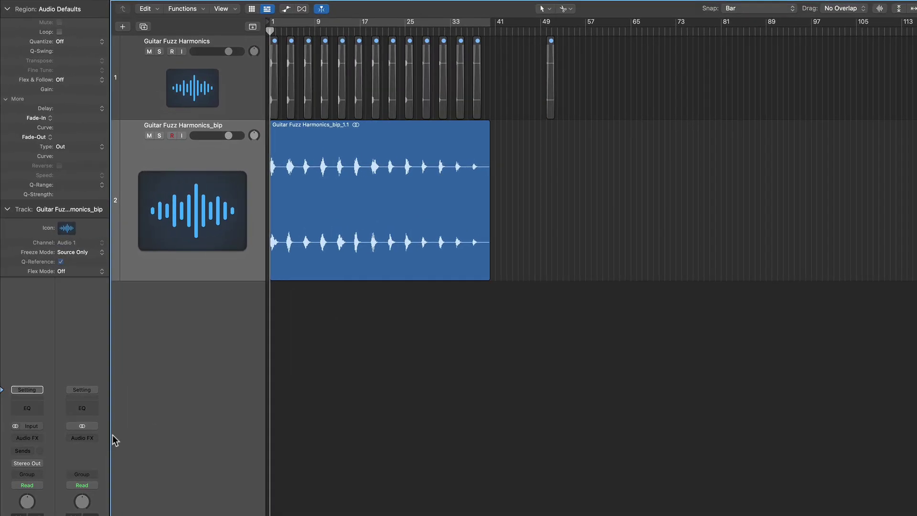
Step: Load the bounced region into a new Sampler track and audition its mapped zones on the keyboard up to C#3
{"action": "left_click_drag", "start_coordinate": [359, 250], "coordinate": [213, 368]}
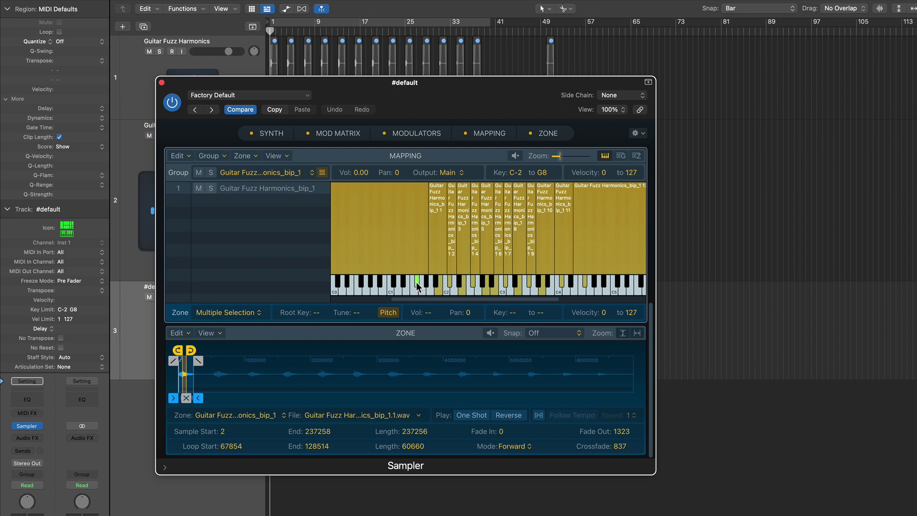
{"action": "scroll", "coordinate": [417, 286], "scroll_direction": "left", "scroll_amount": 5}
{"action": "left_click", "coordinate": [549, 288]}
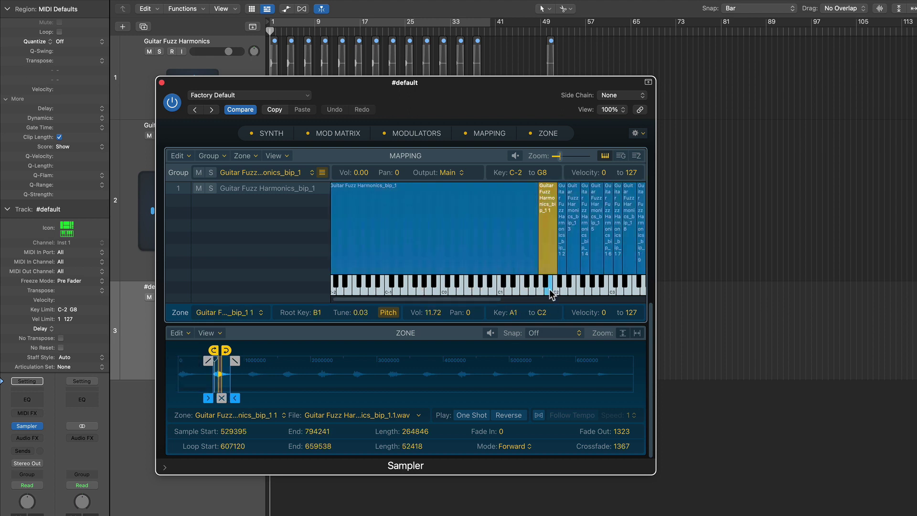
{"action": "left_click", "coordinate": [559, 283]}
{"action": "left_click", "coordinate": [572, 282]}
{"action": "left_click", "coordinate": [582, 284]}
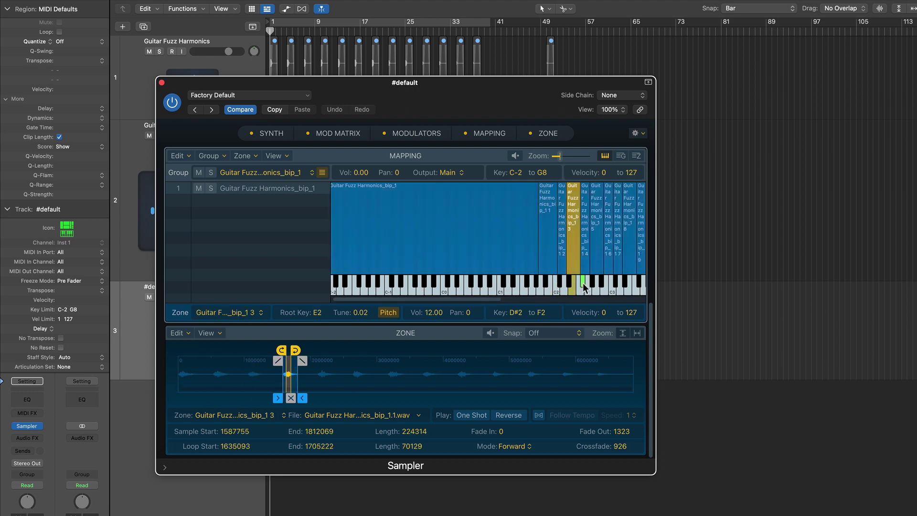
{"action": "left_click", "coordinate": [601, 284]}
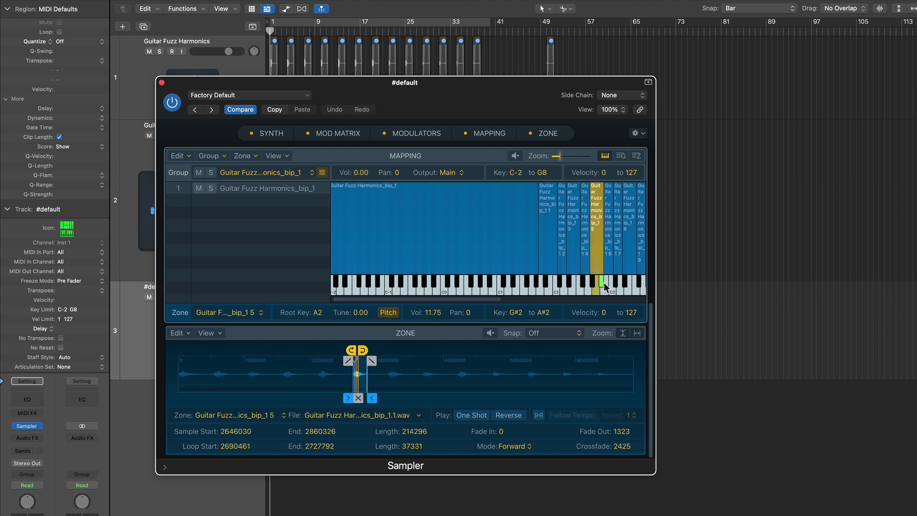
{"action": "left_click", "coordinate": [607, 288]}
{"action": "left_click", "coordinate": [615, 284]}
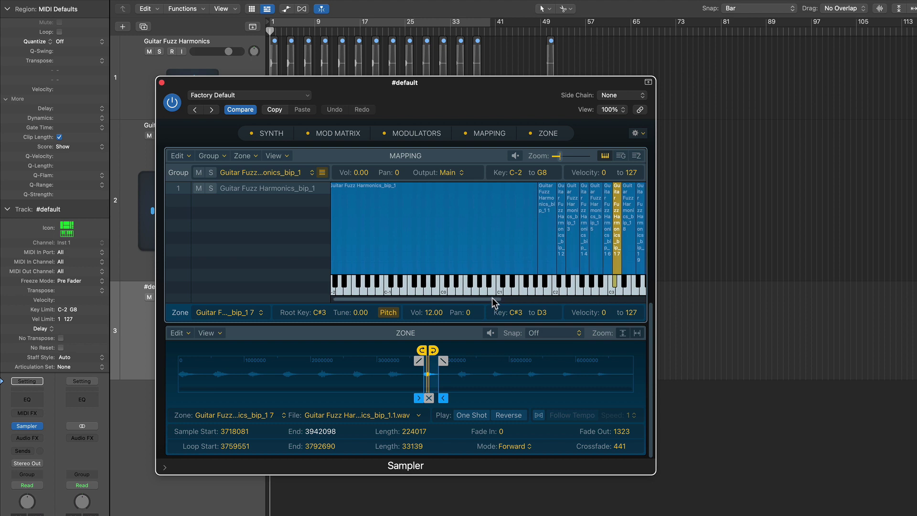
Step: Close the Sampler and delete its #default track
{"action": "left_click_drag", "start_coordinate": [492, 297], "coordinate": [562, 302]}
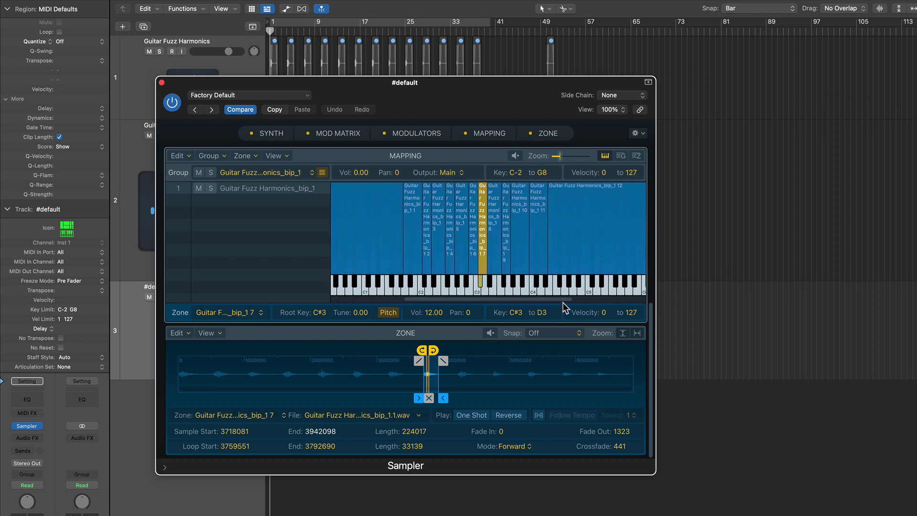
{"action": "left_click", "coordinate": [161, 82]}
{"action": "key", "text": "super+BackSpace"}
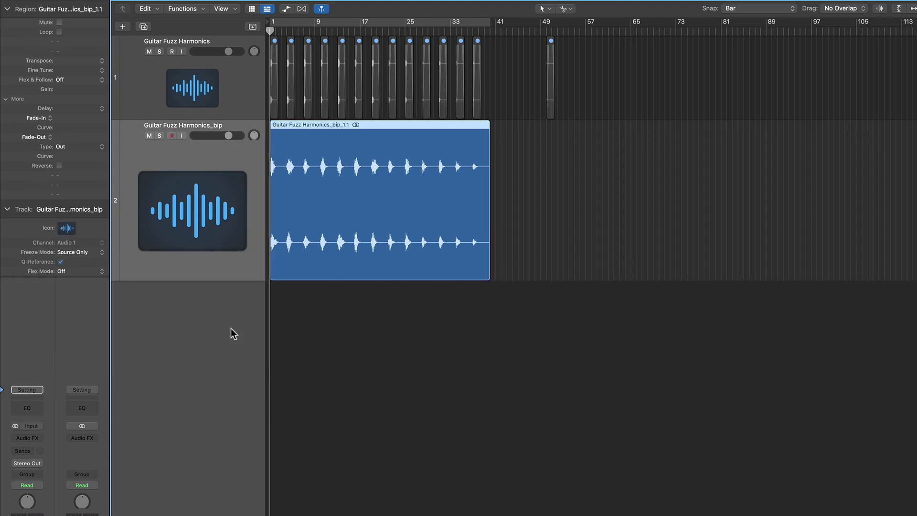
Step: Divide the bounced region into equal three-bar slices along its whole length, one per note
{"action": "left_click", "coordinate": [369, 382]}
{"action": "key", "text": "super+Right"}
{"action": "key", "text": "super+Right"}
{"action": "key", "text": "super+Right"}
{"action": "key", "text": "super+Right"}
{"action": "key", "text": "super+Right"}
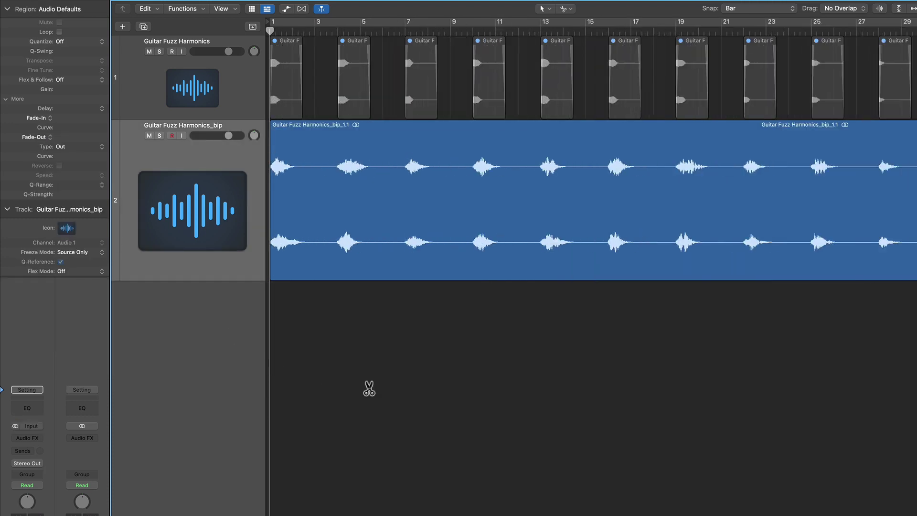
{"action": "left_click", "coordinate": [364, 179], "text": "alt+super"}
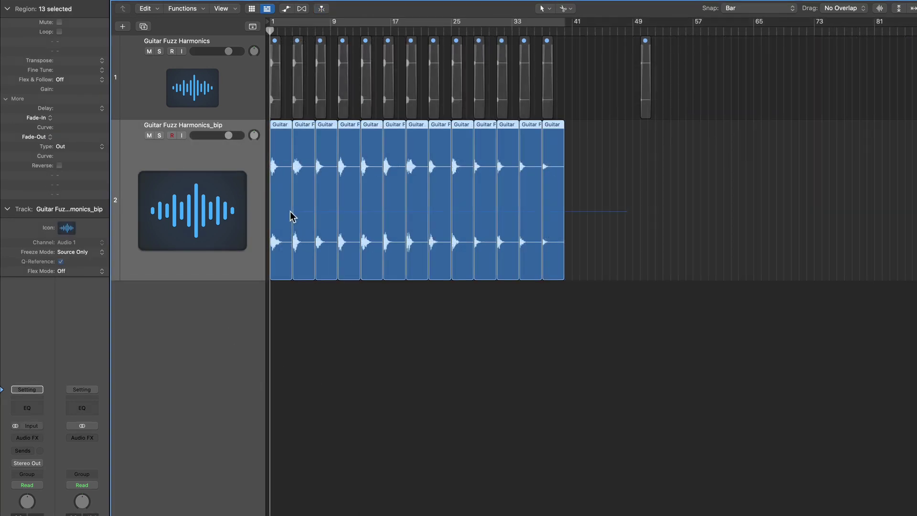
Step: Name the slices by pitch: F#1, B1, C#2, E2, F#2, A2, B2, C#3, E3, F#3, A3, C#4, F#4
{"action": "left_click_drag", "start_coordinate": [285, 215], "coordinate": [210, 316]}
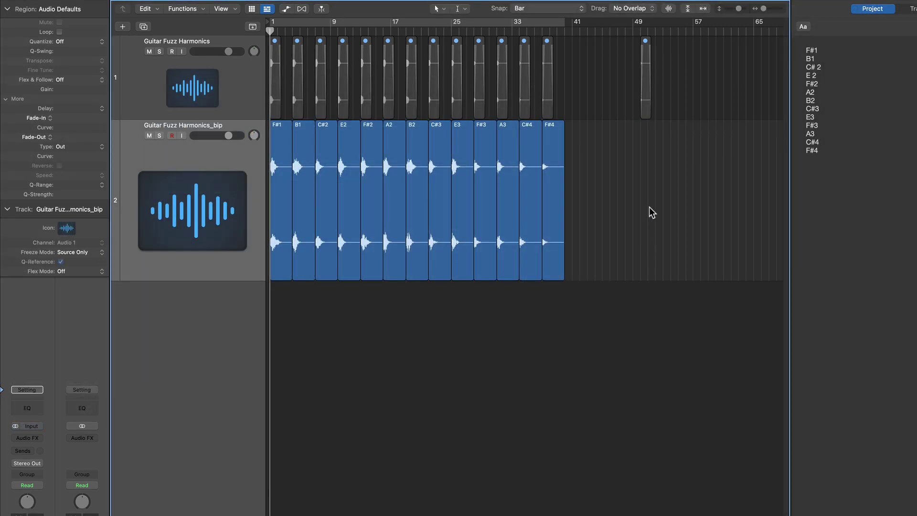
{"action": "left_click_drag", "start_coordinate": [649, 207], "coordinate": [288, 191]}
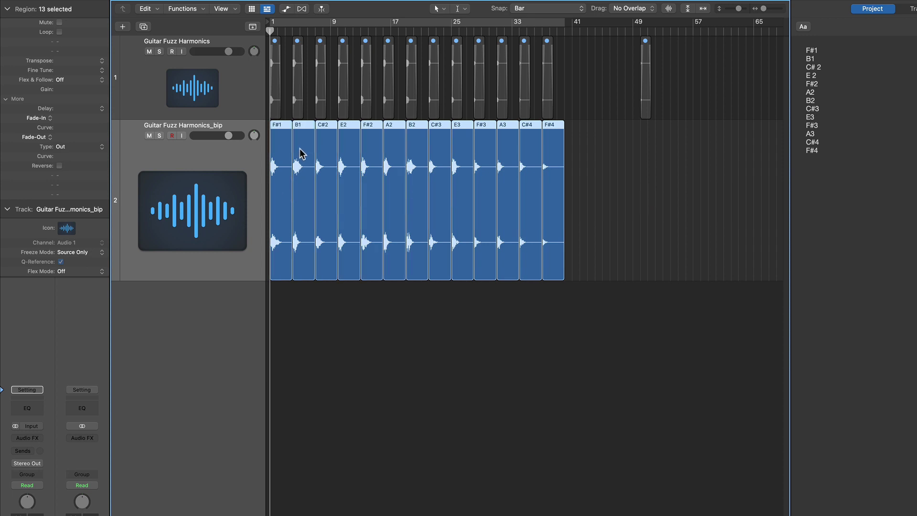
{"action": "left_click", "coordinate": [566, 130]}
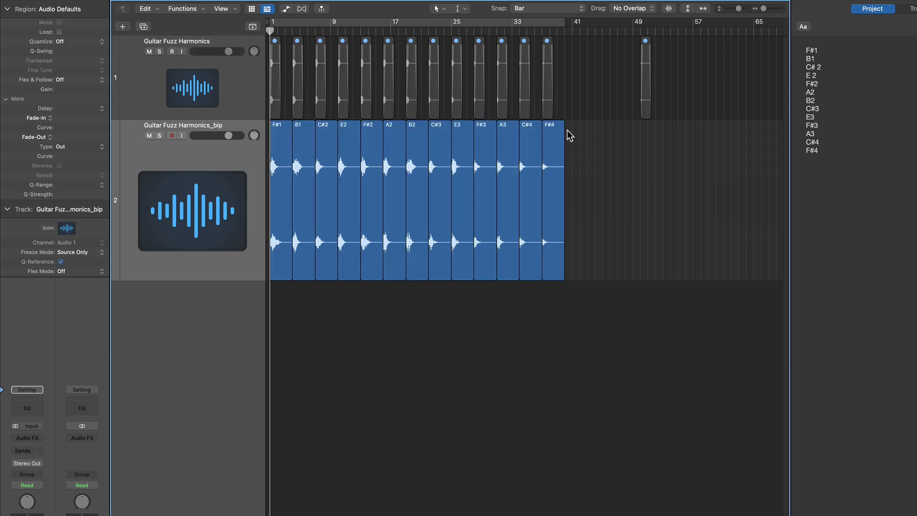
{"action": "double_click", "coordinate": [549, 124]}
{"action": "left_click", "coordinate": [576, 165]}
Step: Create a Sampler track from all the named slices and set zone A2_2's loop to run from 16977 to 73744
{"action": "left_click_drag", "start_coordinate": [616, 167], "coordinate": [279, 172]}
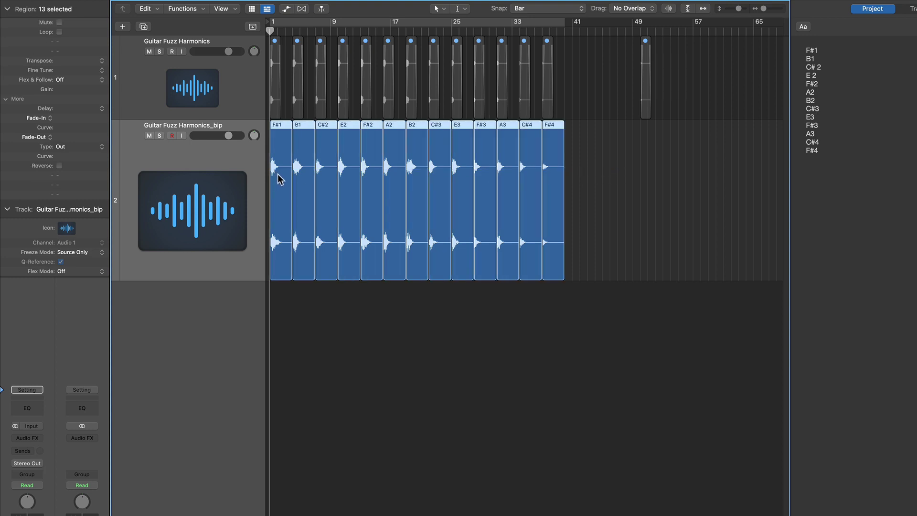
{"action": "left_click_drag", "start_coordinate": [280, 179], "coordinate": [221, 316]}
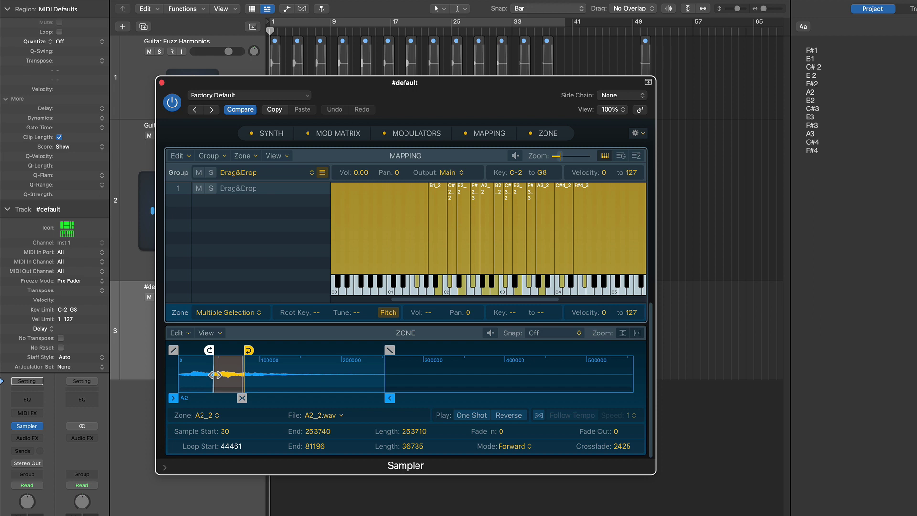
{"action": "mouse_move", "coordinate": [245, 353]}
{"action": "left_mouse_down"}
{"action": "mouse_move", "coordinate": [261, 353]}
{"action": "mouse_move", "coordinate": [189, 353]}
{"action": "mouse_move", "coordinate": [250, 357]}
{"action": "mouse_move", "coordinate": [238, 358]}
{"action": "left_mouse_up"}
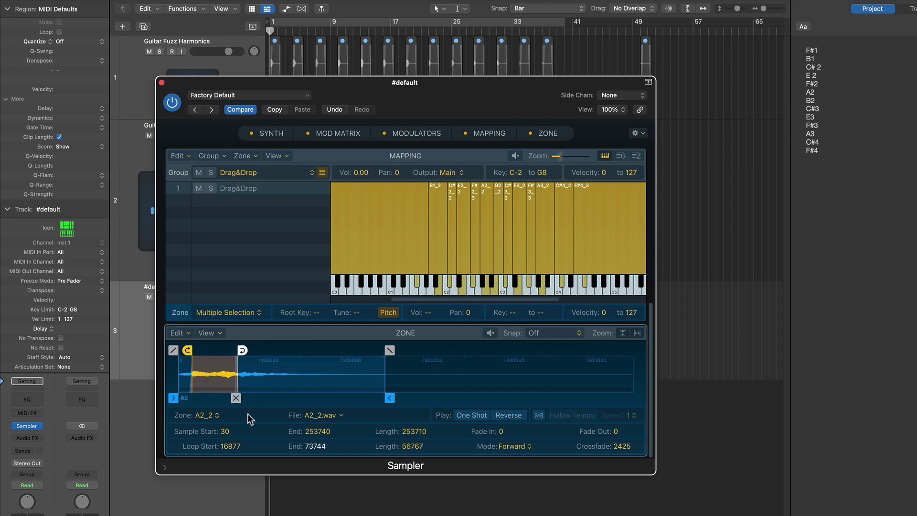
Step: Show the Sampler's zones as a list and turn looping off for all of them
{"action": "left_click", "coordinate": [636, 156]}
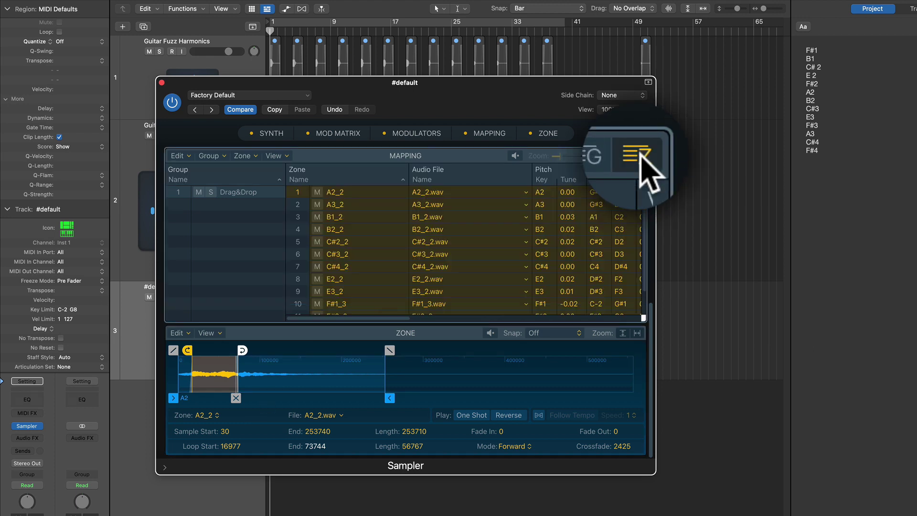
{"action": "left_click", "coordinate": [366, 231]}
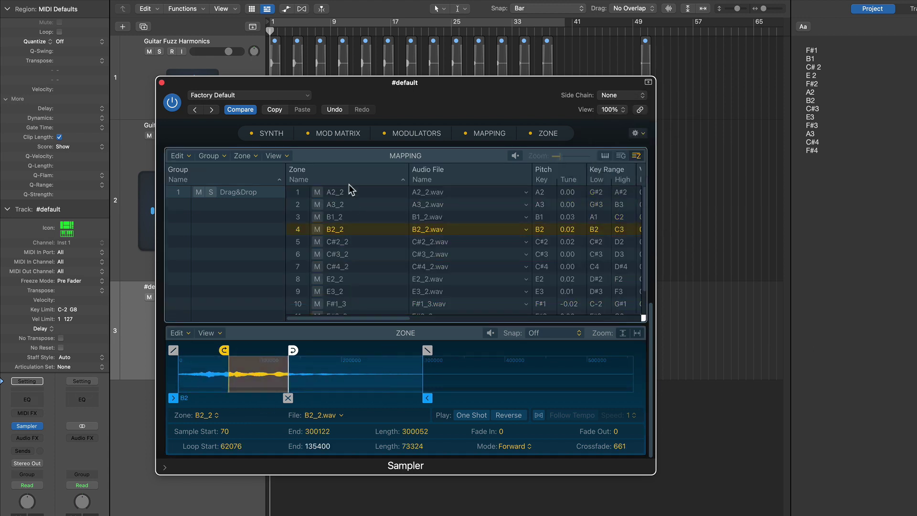
{"action": "left_click", "coordinate": [357, 193]}
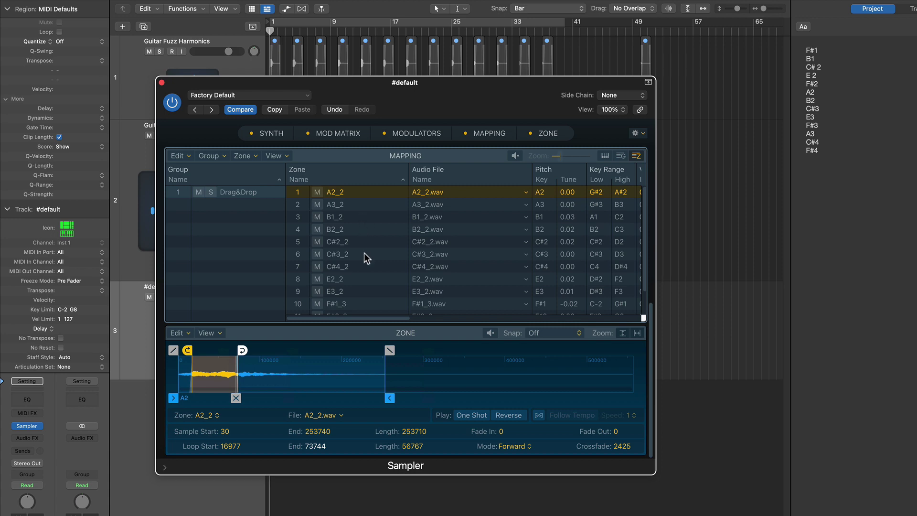
{"action": "key", "text": "super+a"}
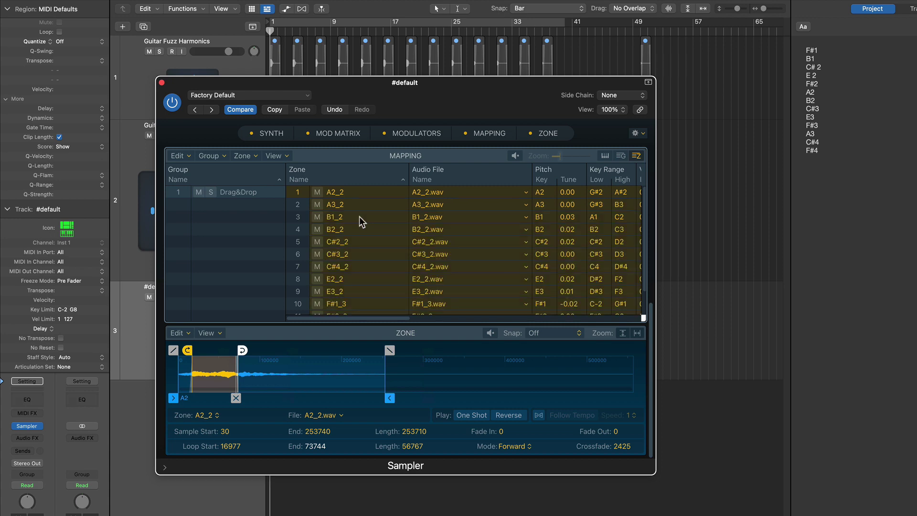
{"action": "scroll", "coordinate": [359, 217], "scroll_direction": "right", "scroll_amount": 10}
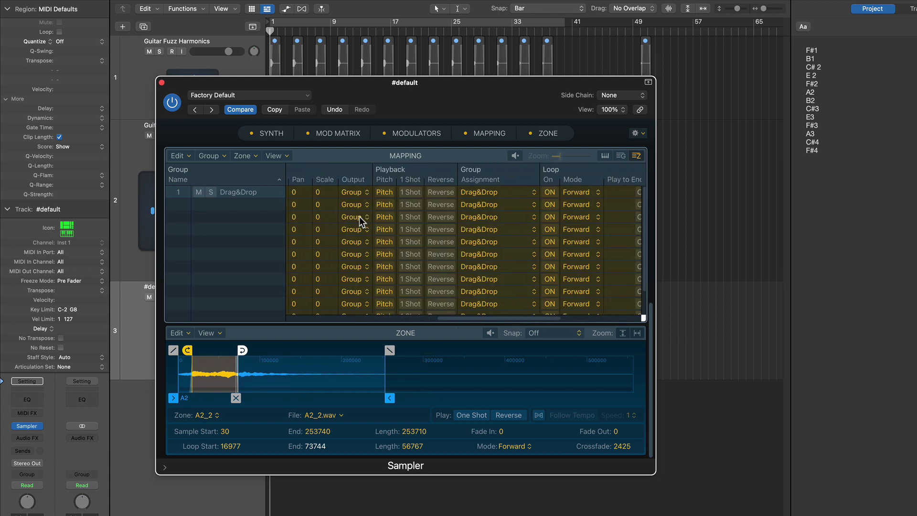
{"action": "scroll", "coordinate": [359, 216], "scroll_direction": "right", "scroll_amount": 3}
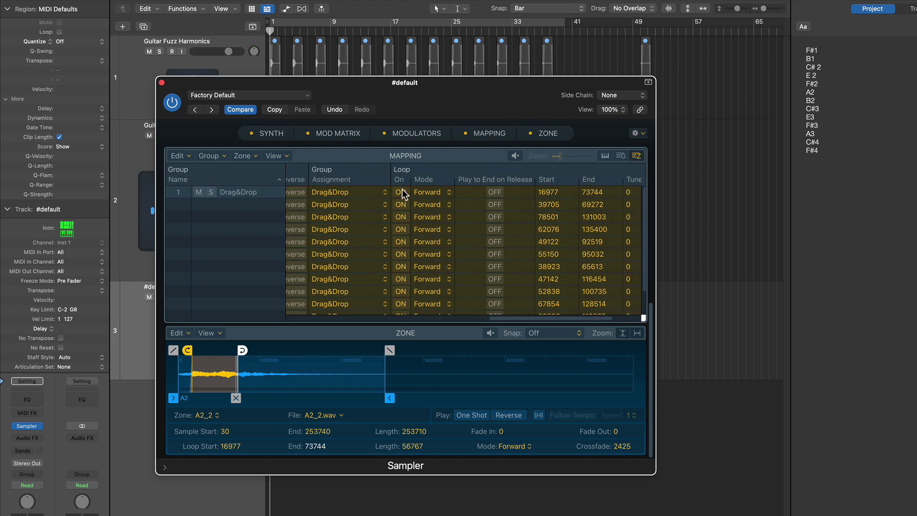
{"action": "left_click", "coordinate": [401, 192]}
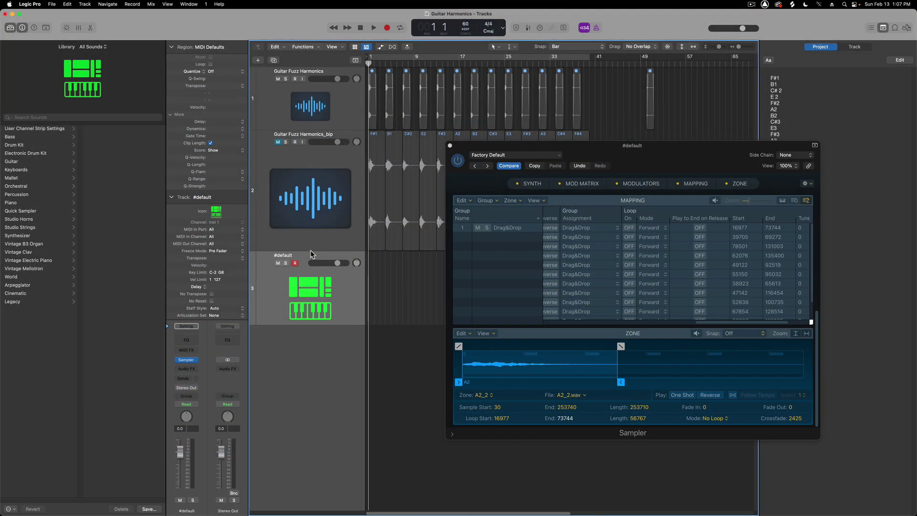
Step: Reduce the height of the Guitar Fuzz Harmonics_bip track, enlarge the #default track and move the Sampler window aside
{"action": "left_click_drag", "start_coordinate": [310, 250], "coordinate": [304, 174]}
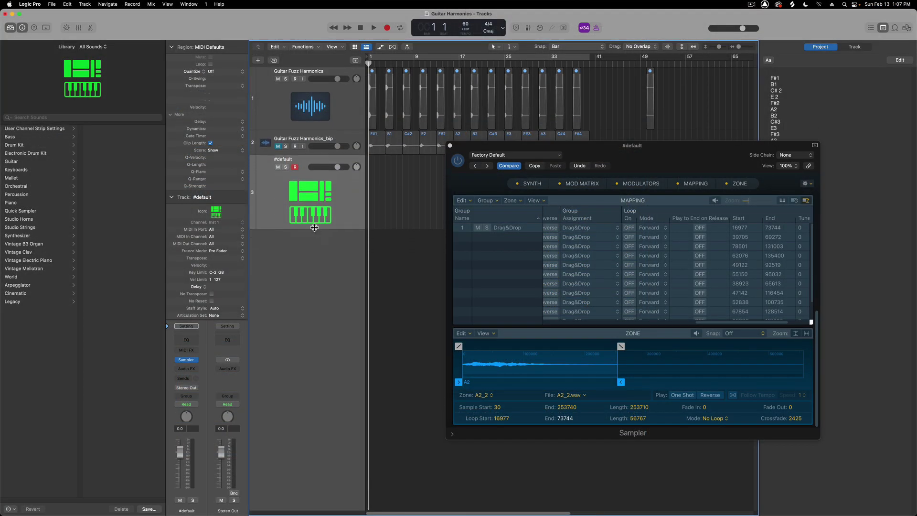
{"action": "left_click_drag", "start_coordinate": [314, 229], "coordinate": [311, 323]}
{"action": "left_click_drag", "start_coordinate": [584, 151], "coordinate": [169, 39]}
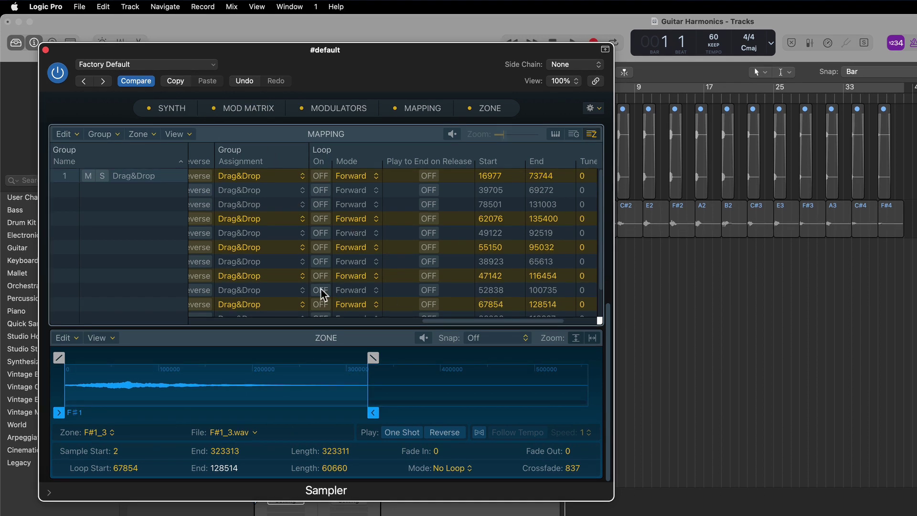
Step: Set the release of the Sampler's ENV 1 AMP envelope to about 1824 ms
{"action": "left_click", "coordinate": [173, 113]}
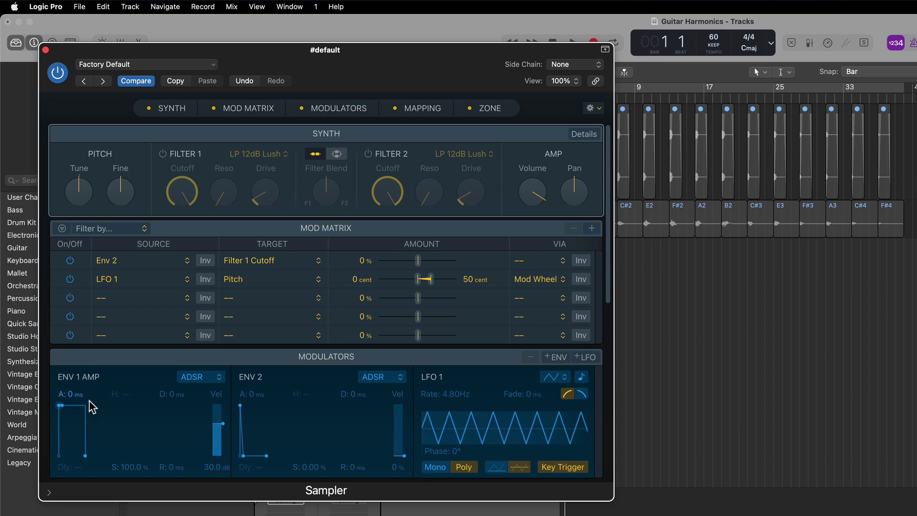
{"action": "left_click", "coordinate": [86, 455]}
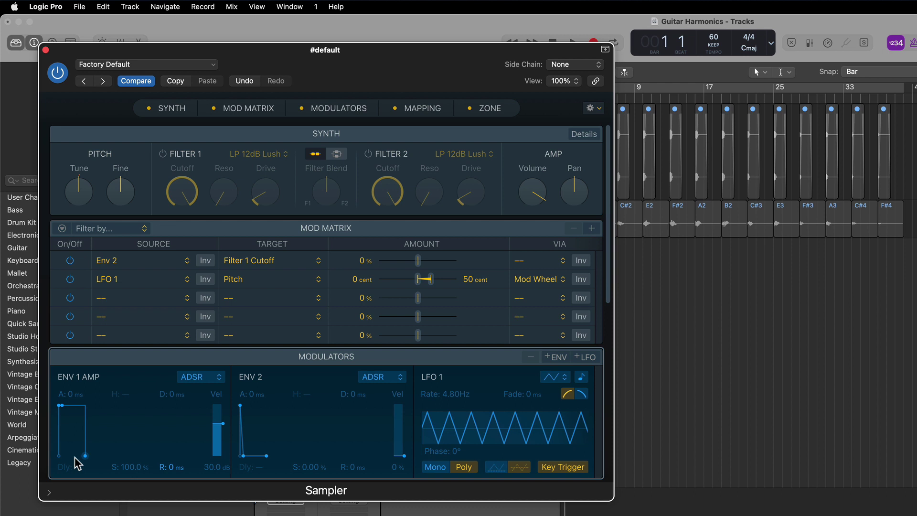
{"action": "left_click_drag", "start_coordinate": [78, 462], "coordinate": [113, 463]}
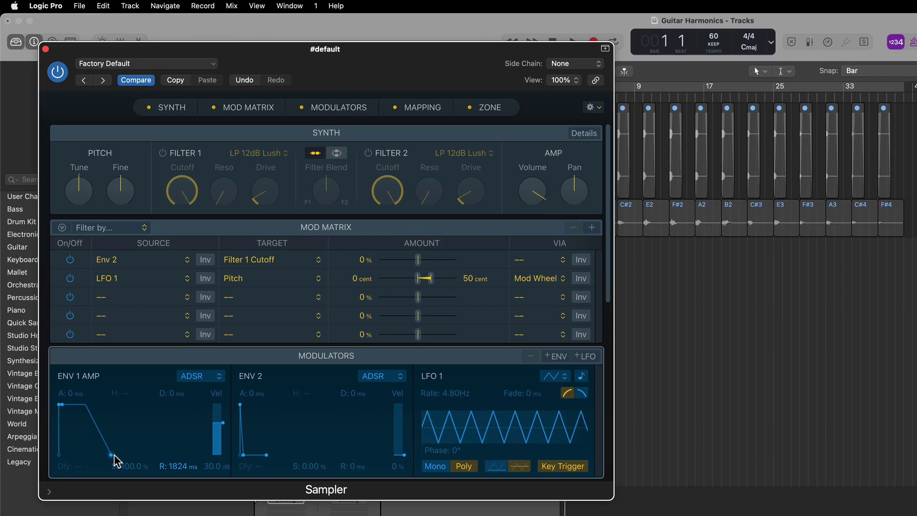
Step: Set the ENV 1 AMP envelope's release to about 3131 ms and its attack to about 729 ms
{"action": "left_click_drag", "start_coordinate": [114, 459], "coordinate": [121, 463]}
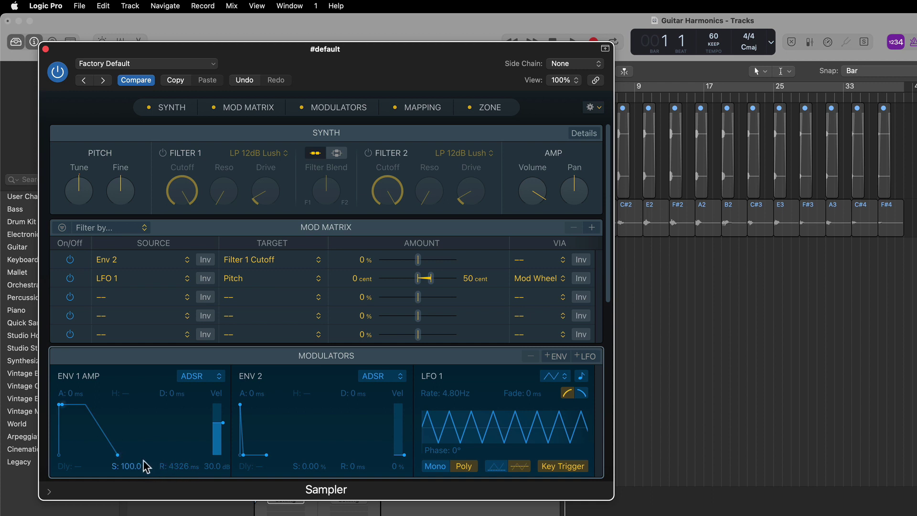
{"action": "left_click_drag", "start_coordinate": [118, 455], "coordinate": [117, 462]}
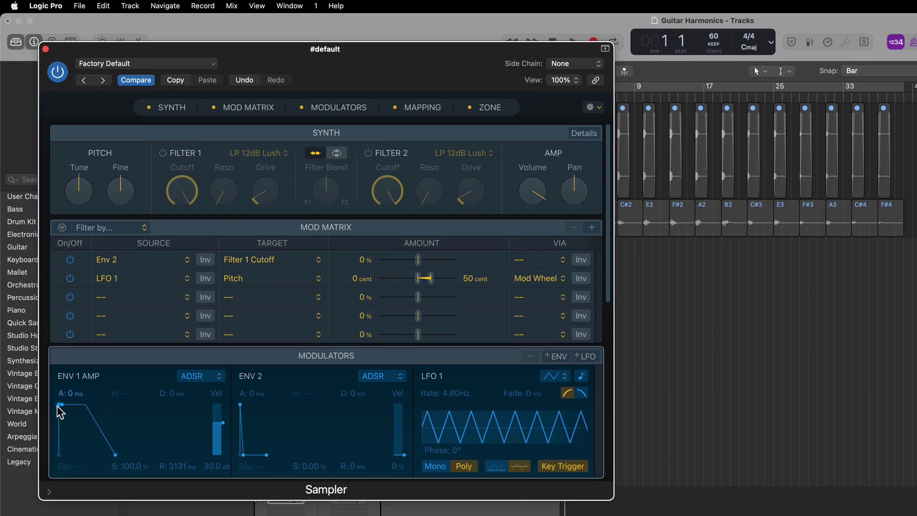
{"action": "left_click_drag", "start_coordinate": [58, 407], "coordinate": [78, 406]}
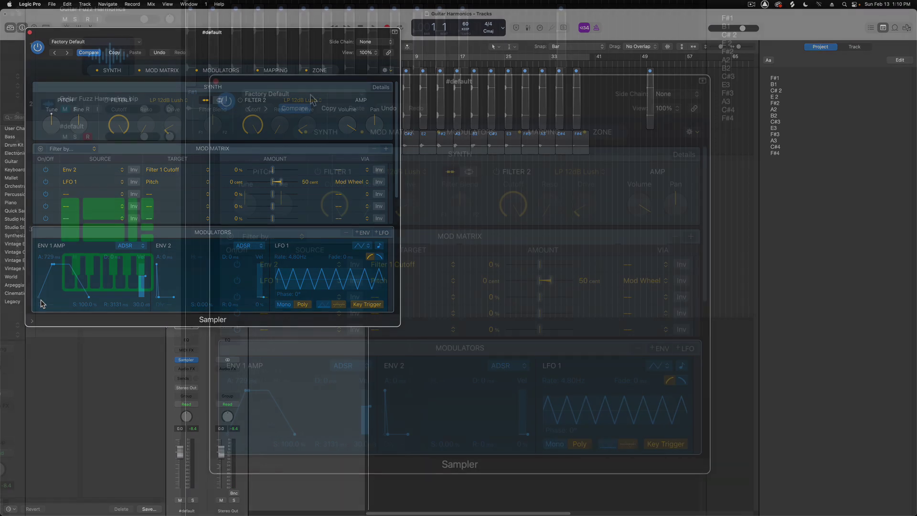
Step: Save the Sampler instrument with its audio data as Harmonic Fuzz Pad and close the Sampler window
{"action": "left_click", "coordinate": [101, 42]}
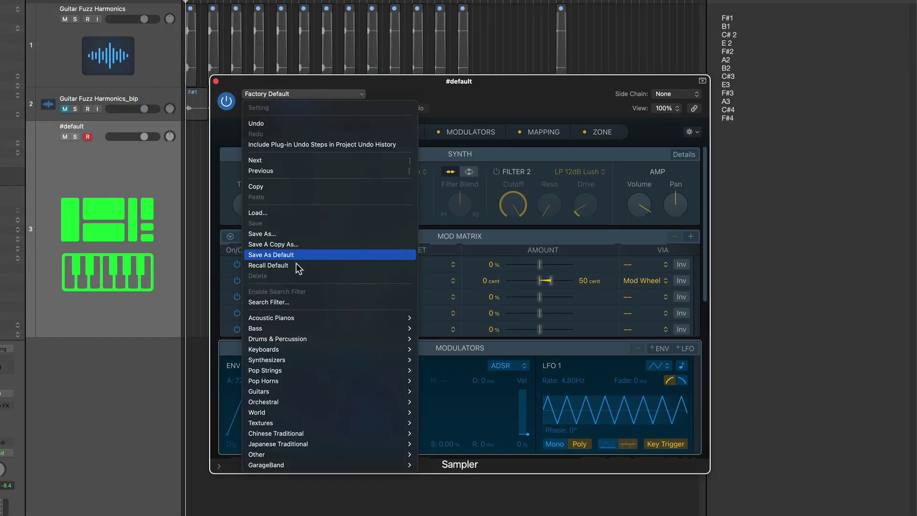
{"action": "mouse_move", "coordinate": [300, 359]}
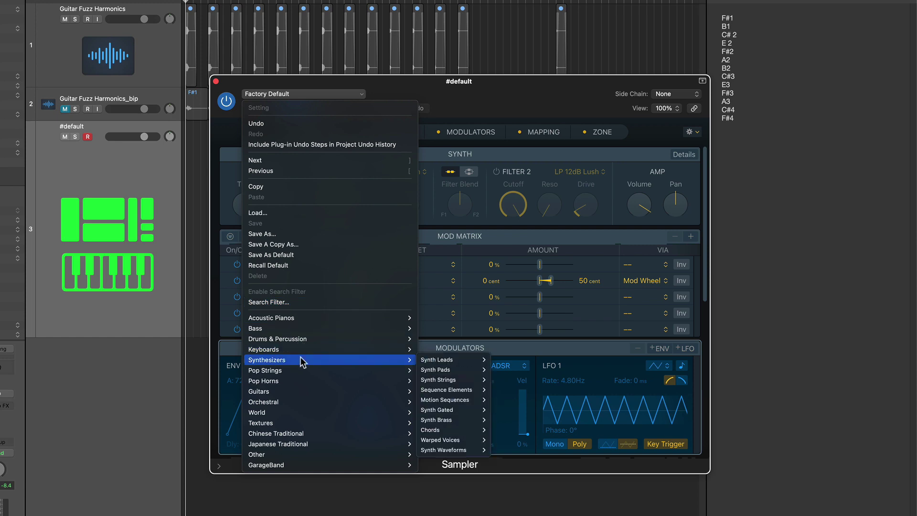
{"action": "left_click", "coordinate": [301, 235]}
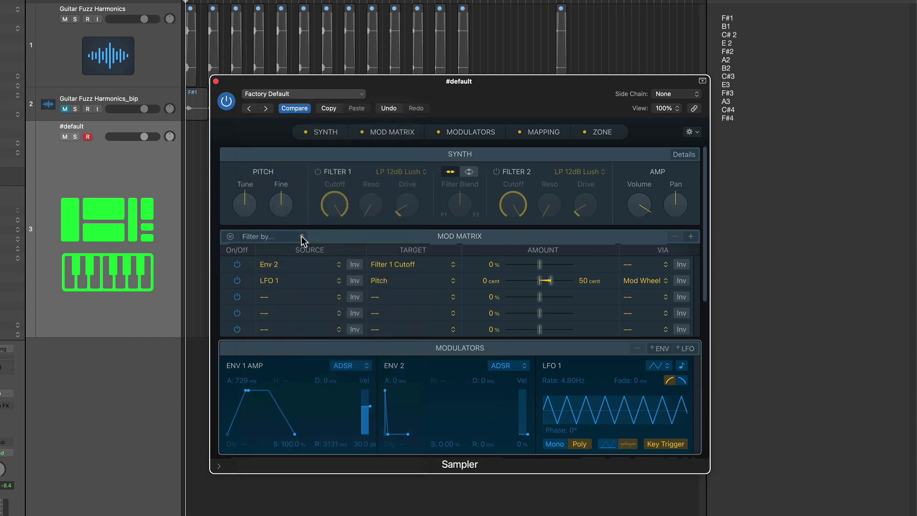
{"action": "key", "text": "BackSpace"}
{"action": "type", "text": "Harmon"}
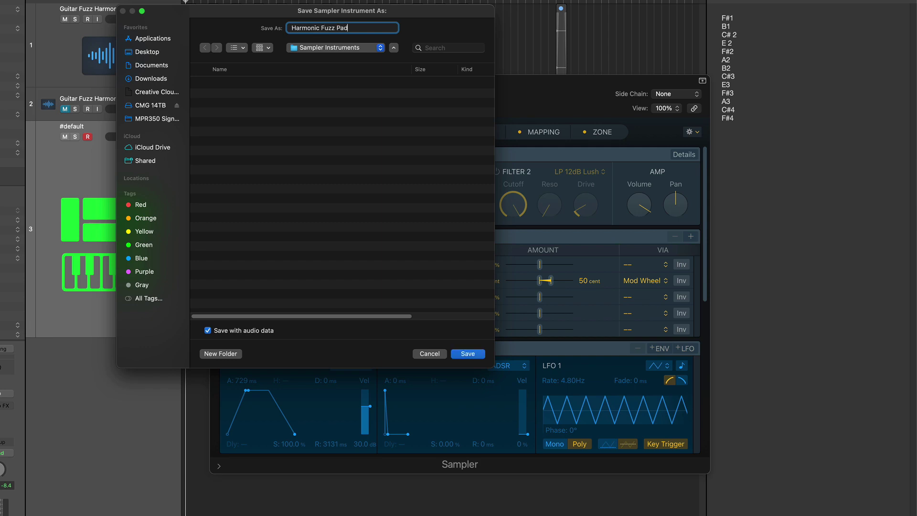
{"action": "type", "text": "ic Fuzz Pad"}
{"action": "key", "text": "Return"}
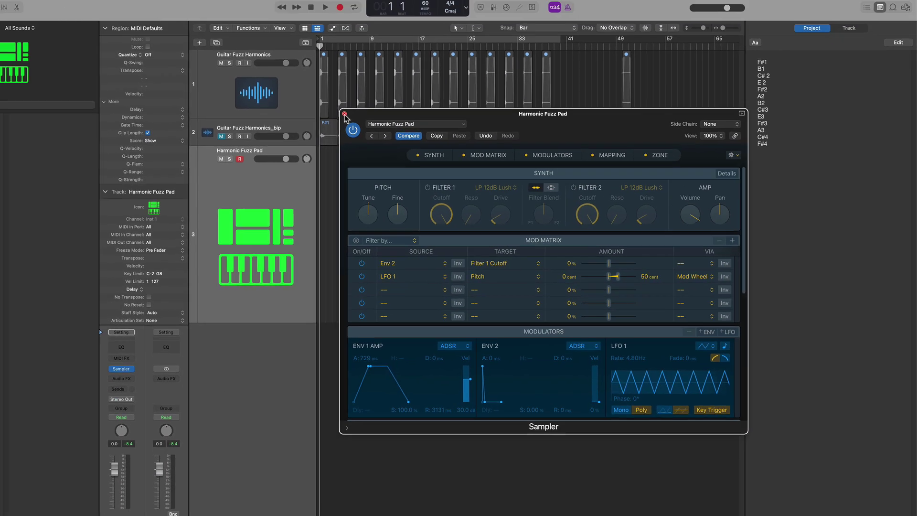
{"action": "left_click", "coordinate": [345, 114]}
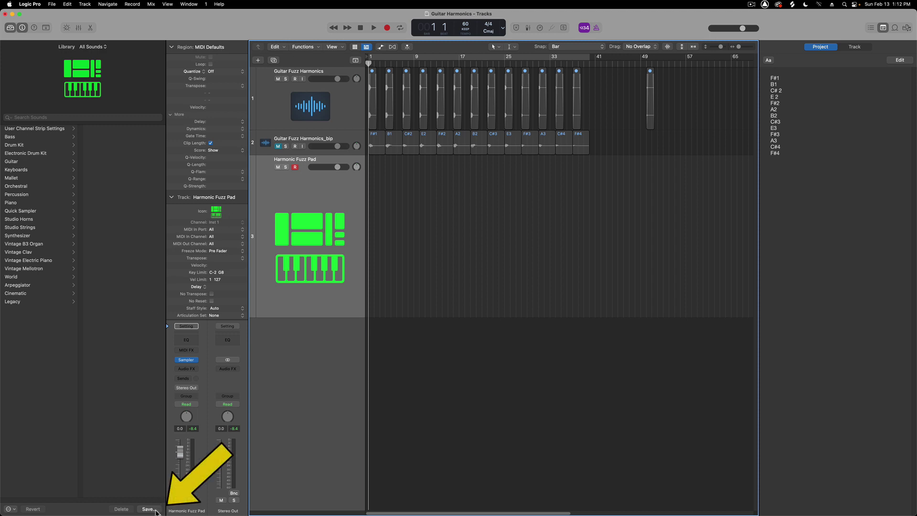
Step: Save the instrument track's settings as a Library patch named Harmonic Fuzz Pad and show the User Patches
{"action": "left_click", "coordinate": [149, 509]}
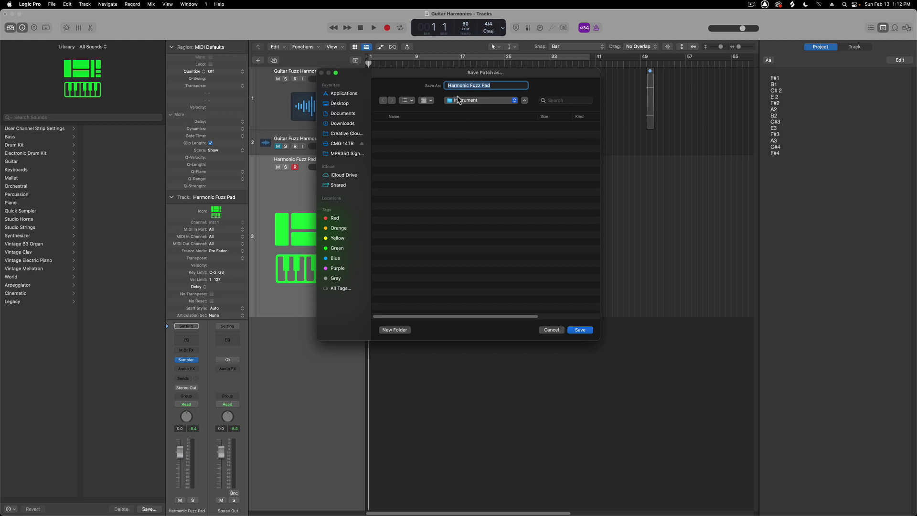
{"action": "left_click", "coordinate": [579, 329]}
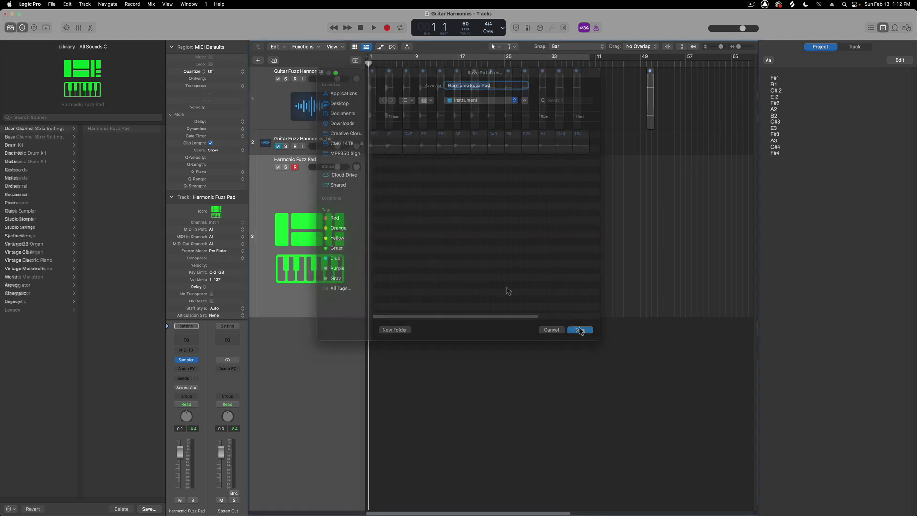
{"action": "left_click", "coordinate": [49, 132]}
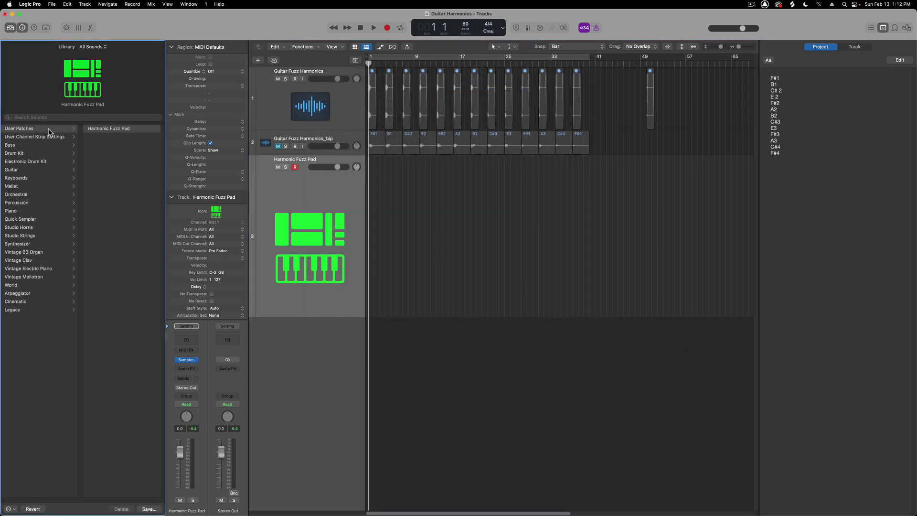
Step: Delete the Harmonic Fuzz Pad and Guitar Fuzz Harmonics_bip tracks
{"action": "left_click", "coordinate": [285, 211]}
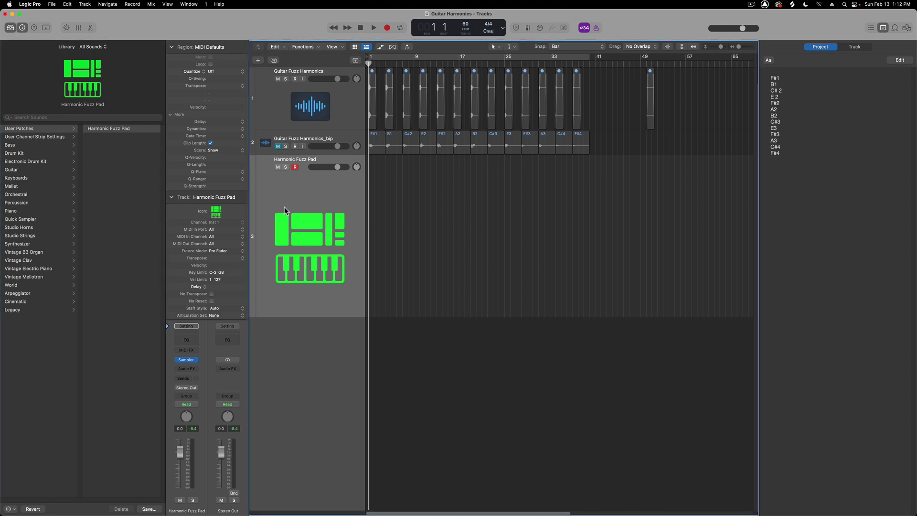
{"action": "key", "text": "super+BackSpace"}
{"action": "key", "text": "super+BackSpace"}
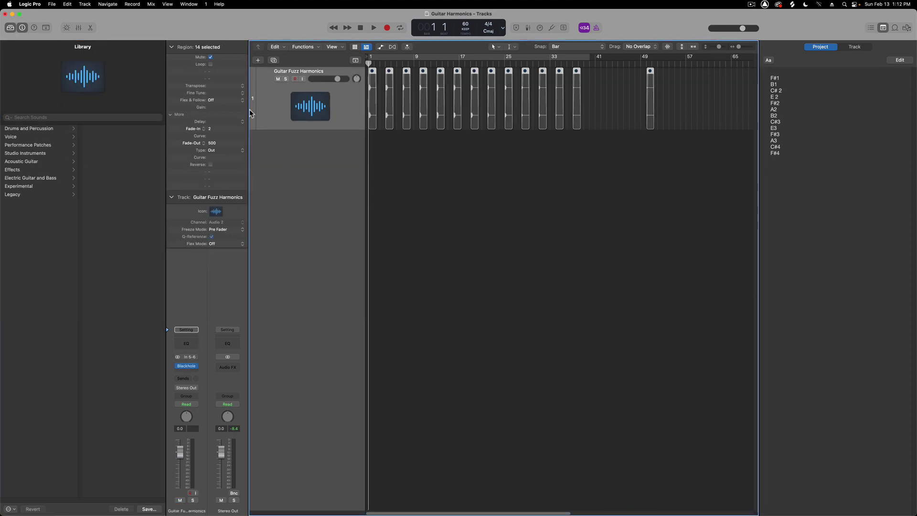
Step: Create a software instrument track with an empty channel strip and load the Harmonic Fuzz Pad user patch on it
{"action": "left_click", "coordinate": [258, 60]}
{"action": "left_click", "coordinate": [372, 204]}
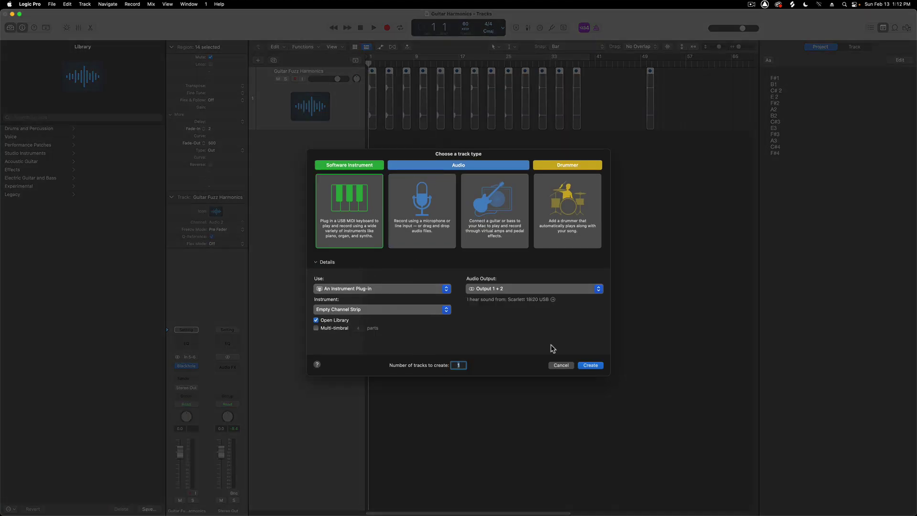
{"action": "left_click", "coordinate": [589, 366]}
{"action": "left_click", "coordinate": [33, 129]}
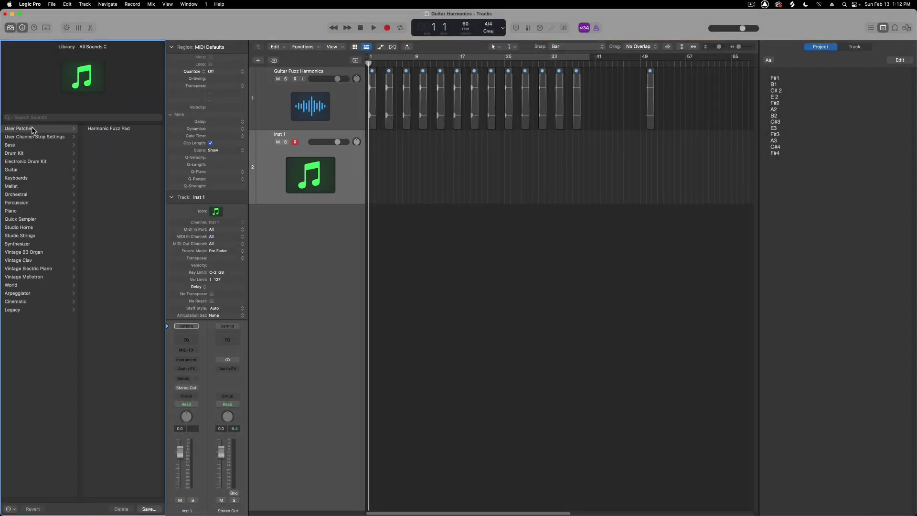
{"action": "left_click", "coordinate": [107, 130]}
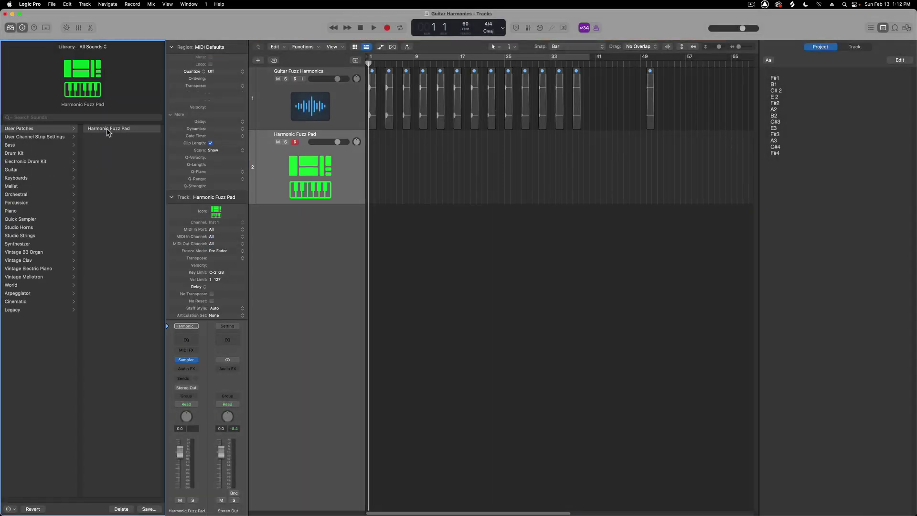
Step: Open the new track's Sampler and check the Harmonic Fuzz Pad's zone mapping and synth settings
{"action": "left_click", "coordinate": [186, 359]}
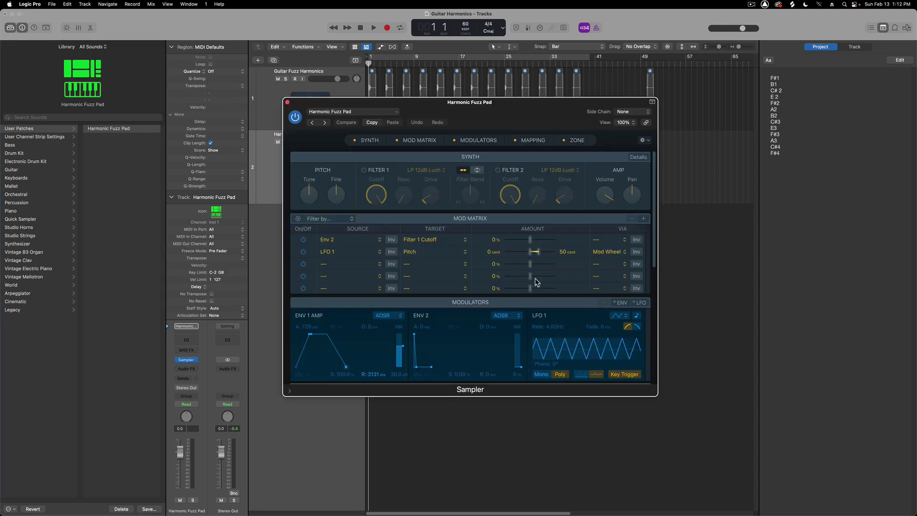
{"action": "left_click", "coordinate": [532, 141]}
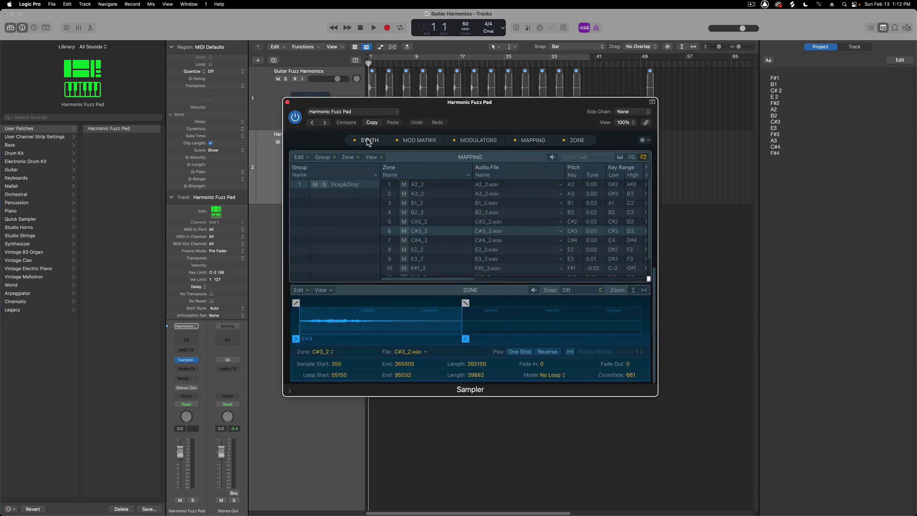
{"action": "left_click", "coordinate": [369, 141]}
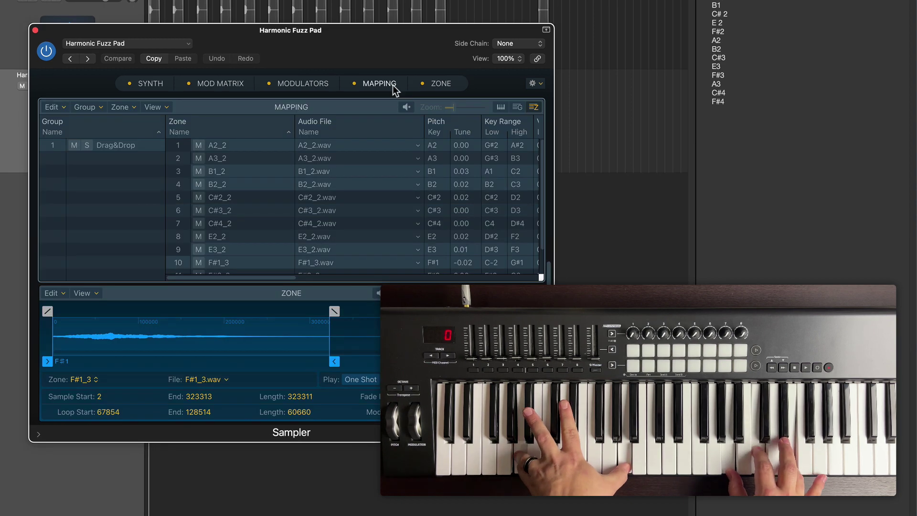